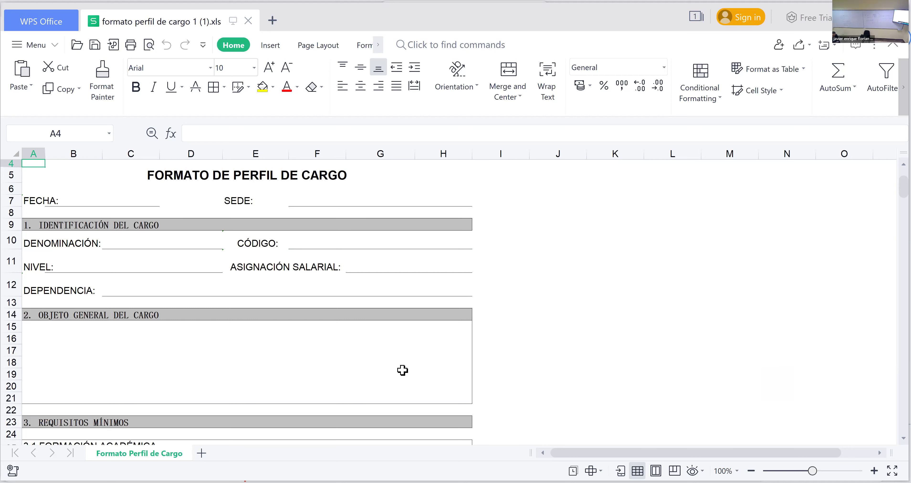
- Examine the form's title, date and site fields, and the job identification section in rows 1 to 12
key(Down)
key(Down)
key(Down)
key(Down)
key(Down)
key(Down)
key(Down)
key(Down)
key(Down)
key(Up)
key(Up)
key(Up)
key(Up)
key(Up)
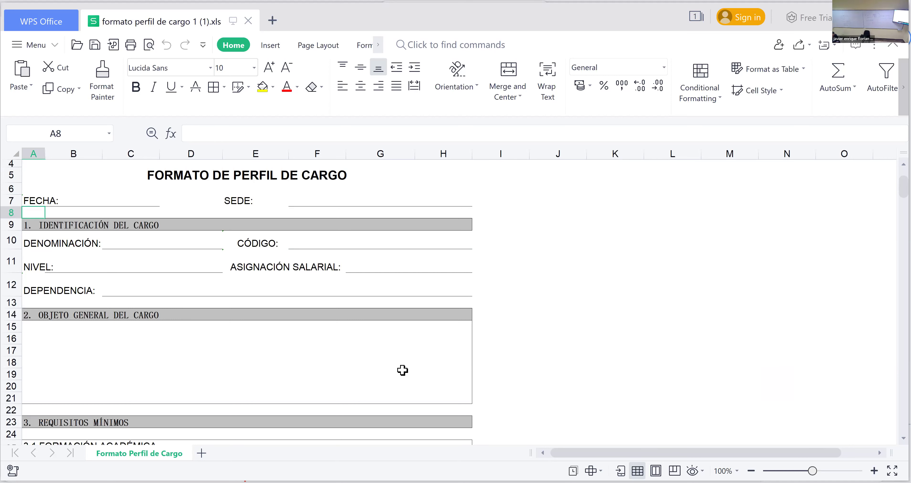
key(Up)
key(Up)
key(Up)
key(Up)
key(Up)
key(Up)
key(Up)
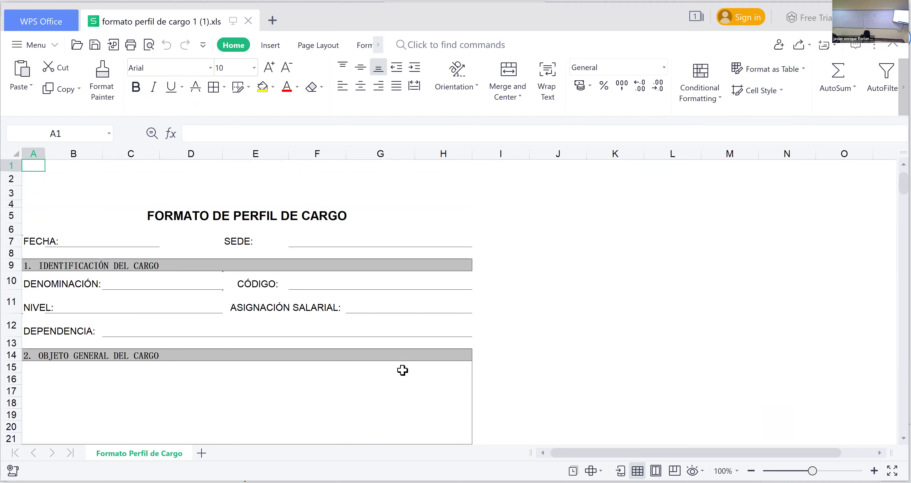
key(Down)
key(Down)
key(Down)
key(Down)
key(Down)
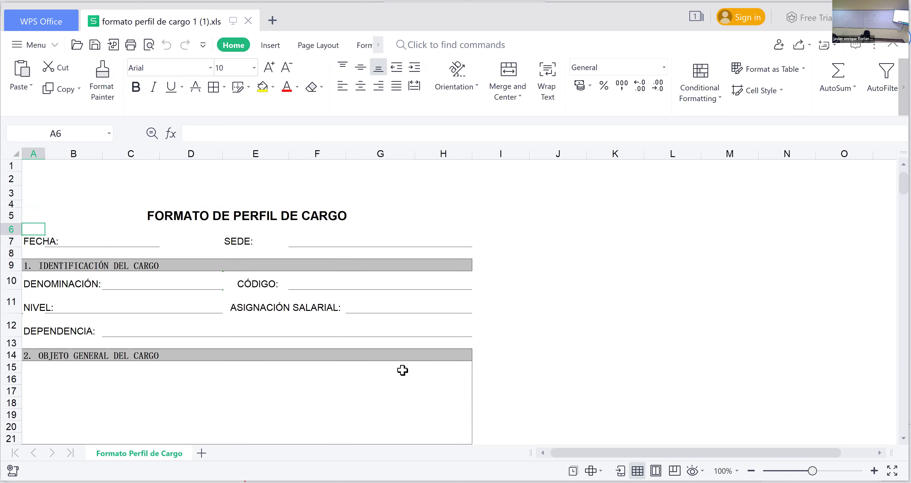
key(Up)
key(Up)
key(Up)
key(Up)
- Look through the form from the identification section down to the work experience box in section 3
key(Down)
key(Down)
key(Down)
key(Down)
key(Down)
key(Down)
key(Down)
key(Down)
key(Down)
key(Down)
key(Down)
key(Down)
key(Down)
key(Down)
key(Down)
key(Down)
key(Down)
key(Down)
key(Down)
key(Down)
key(Down)
key(Down)
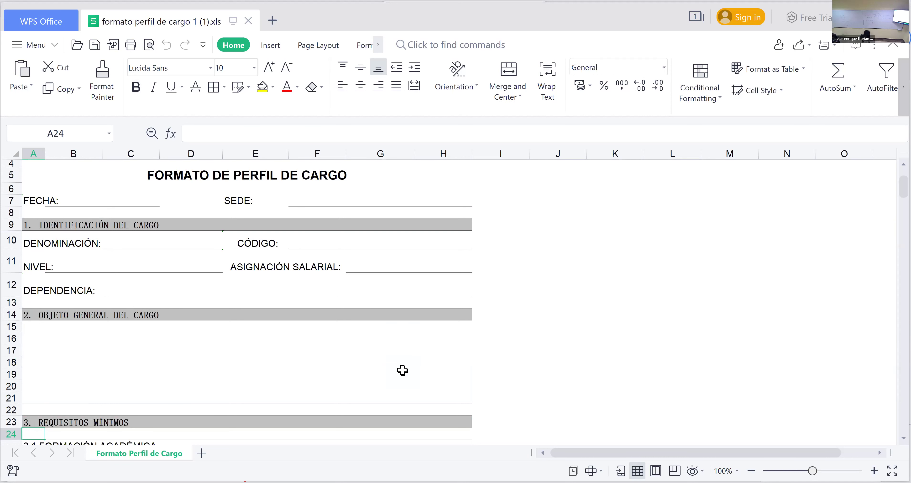
key(Down)
key(Down)
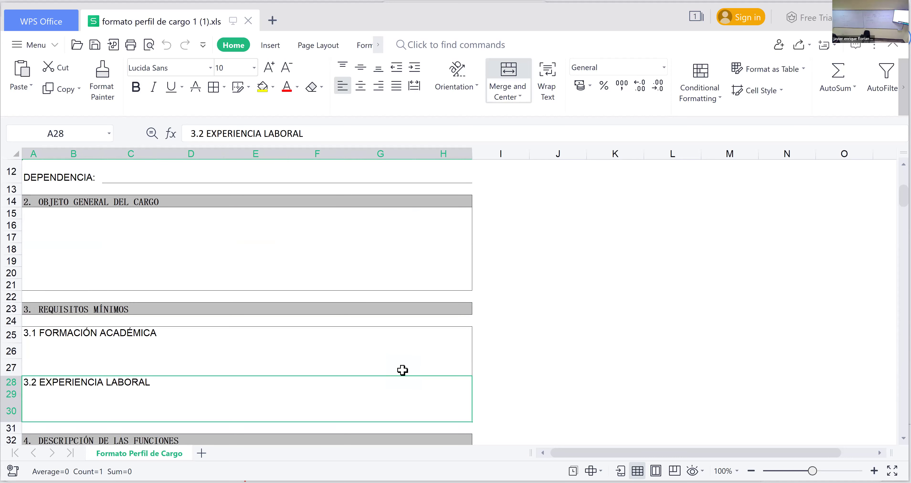
key(Down)
- Go back up to the DENOMINACIÓN row and review the job identification fields
key(Up)
key(Up)
key(Up)
key(Up)
key(Up)
key(Up)
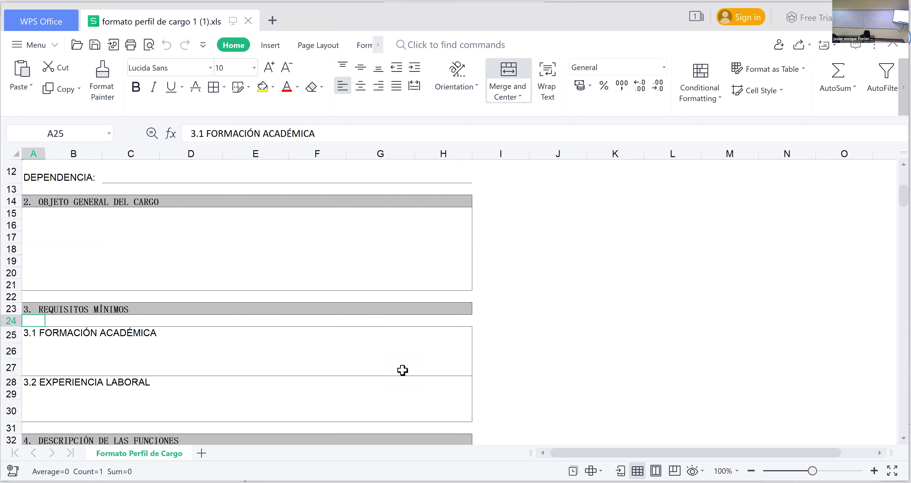
key(Up)
key(Up)
key(Up)
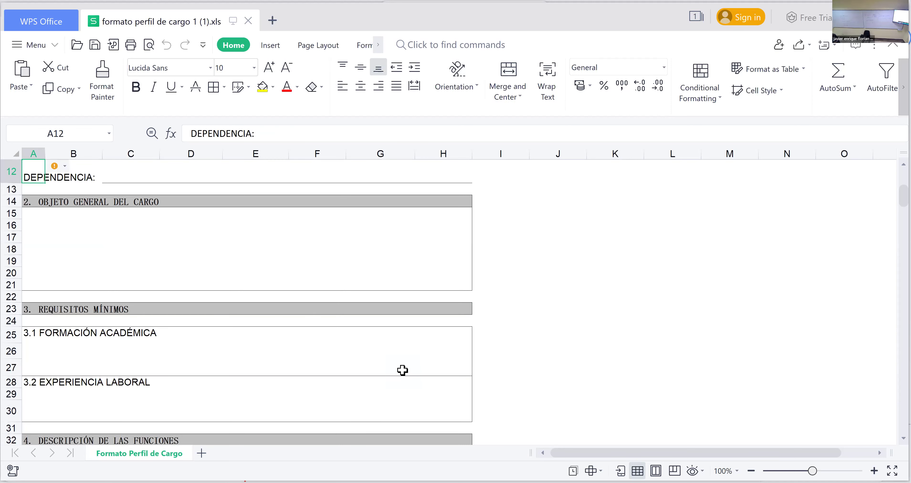
key(Up)
key(Up)
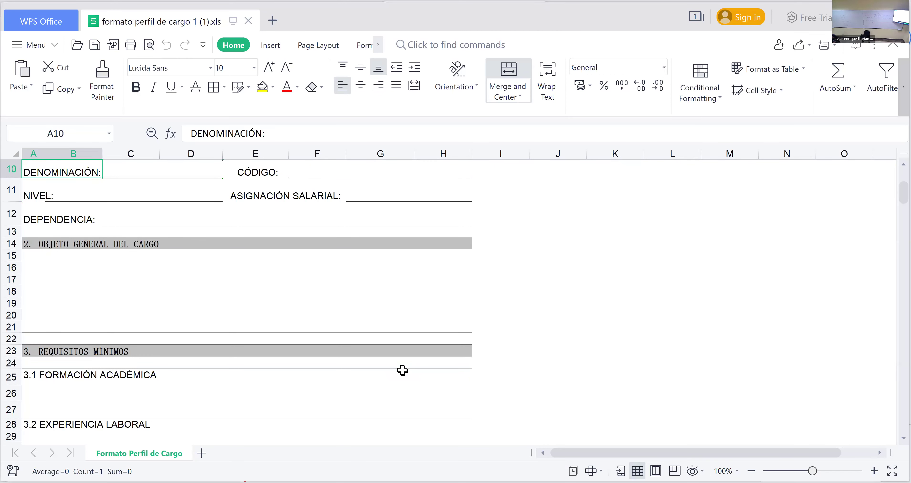
- Review the general objective and minimum requirements sections down to the first row of the functions table
key(Down)
key(Down)
key(Down)
key(Down)
key(Down)
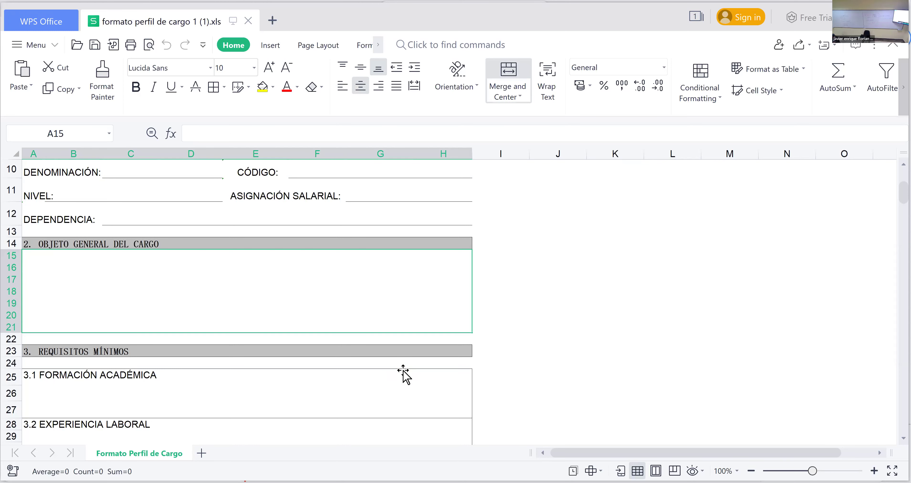
key(Down)
key(Down)
key(Down)
key(Down)
key(Down)
key(Down)
key(Down)
key(Down)
key(Down)
key(Down)
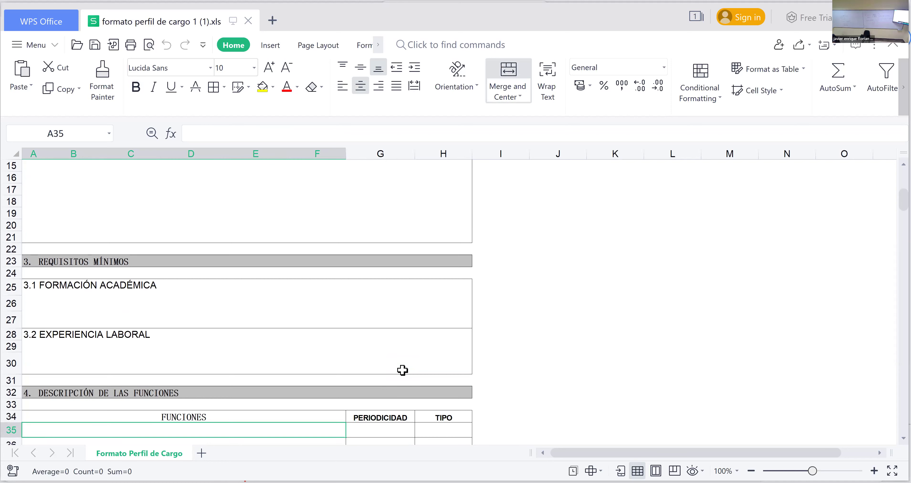
- Examine the functions table with its PERIODICIDAD and TIPO columns, down to the conventions legend below it
key(Down)
key(Down)
key(Down)
key(Down)
key(Down)
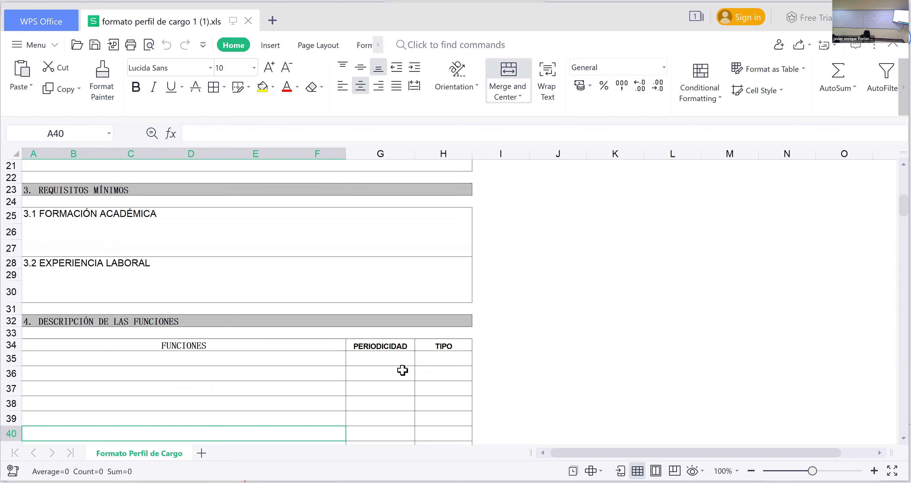
key(Down)
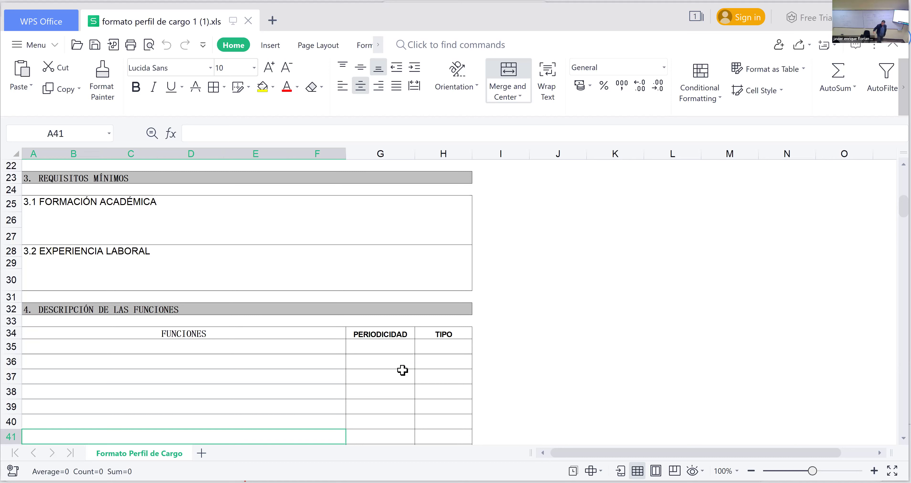
key(Down)
key(Down)
key(Down)
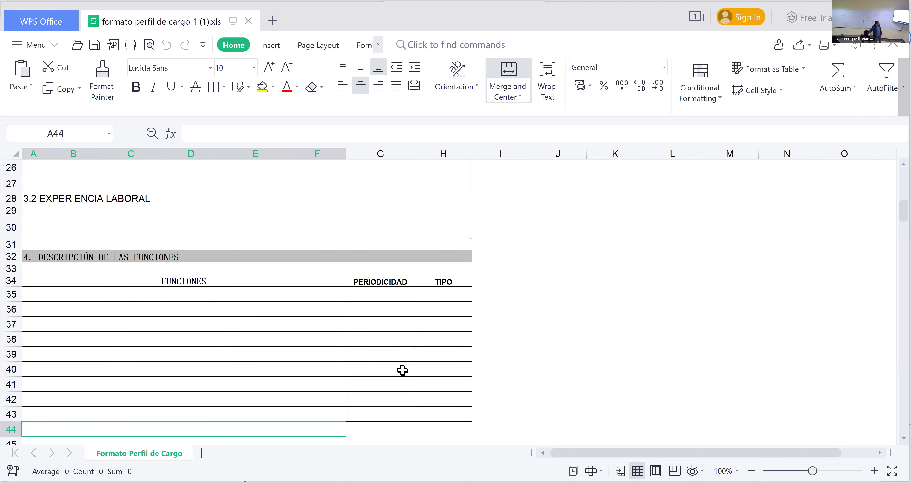
key(Down)
key(Down)
key(Down)
key(Down)
key(Down)
key(Down)
key(Down)
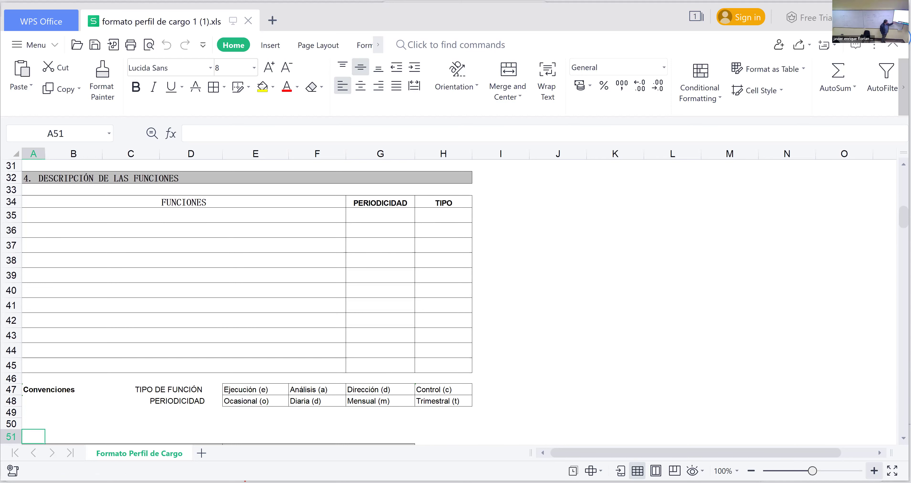
- Magnify the sheet to 150% around the conventions legend
click(874, 471)
click(873, 471)
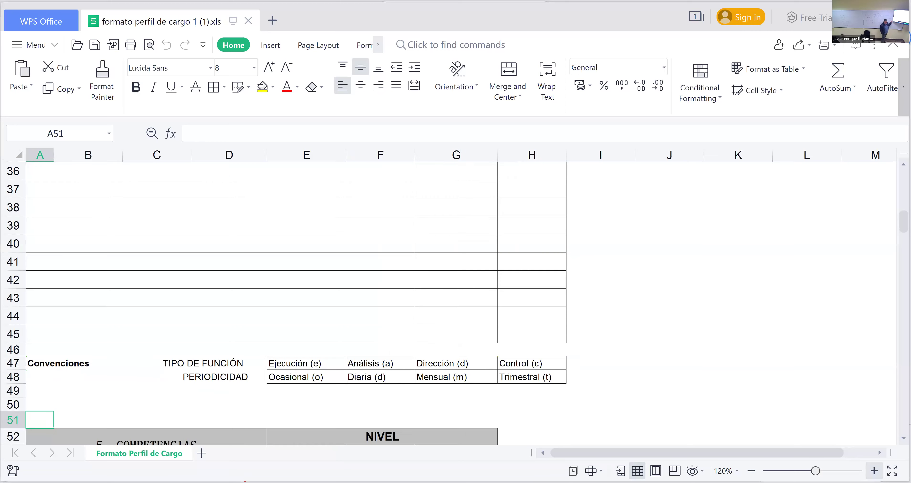
click(873, 471)
click(874, 471)
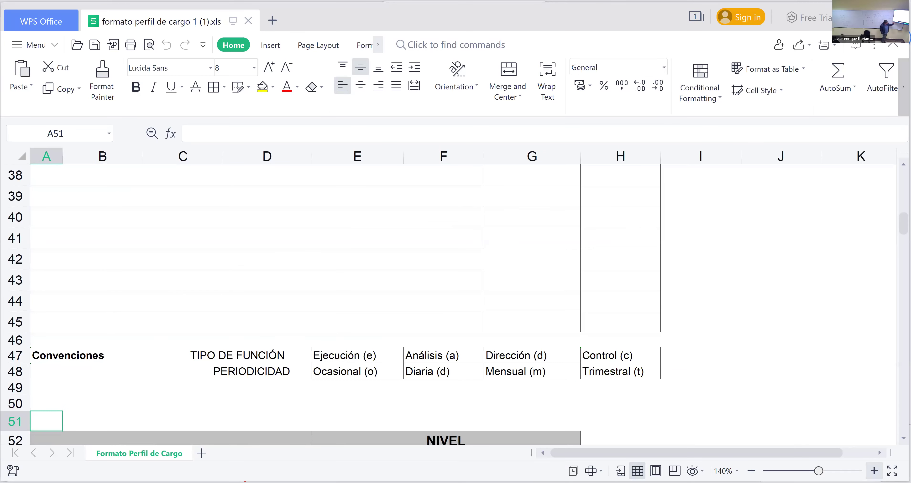
click(873, 471)
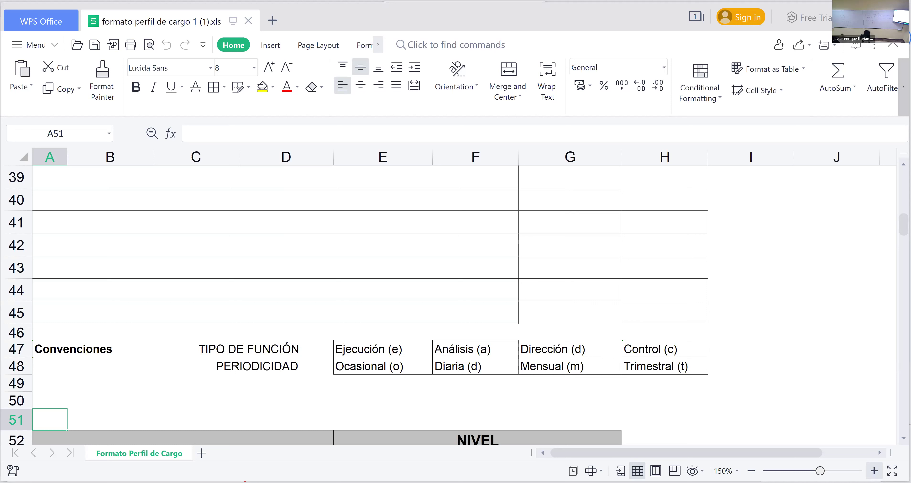
- Go back up from the conventions legend to the heading of section 4, DESCRIPCIÓN DE LAS FUNCIONES
key(Up)
key(Up)
key(Up)
key(Up)
key(Up)
key(Up)
key(Up)
key(Up)
key(Up)
key(Up)
key(Up)
key(Up)
key(Up)
key(Up)
key(Up)
key(Up)
key(Up)
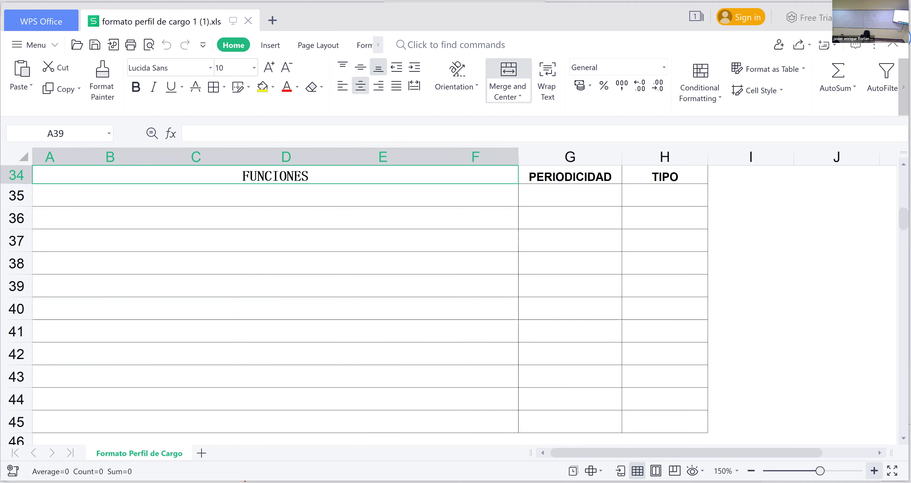
key(Up)
key(Up)
key(Up)
key(Up)
key(Up)
key(Up)
click(50, 372)
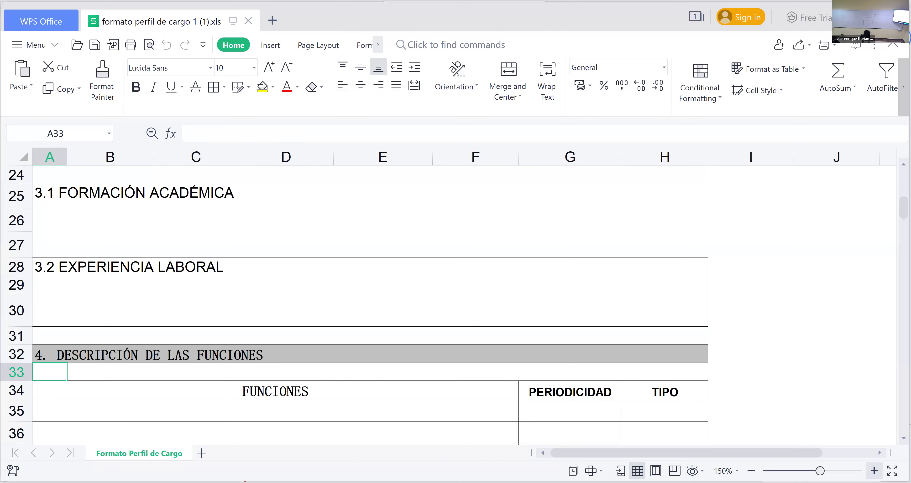
- Examine the rows of the functions table and its PERIODICIDAD and TIPO columns at the enlarged view
key(Down)
key(Down)
key(Down)
key(Down)
key(Down)
key(Down)
key(Down)
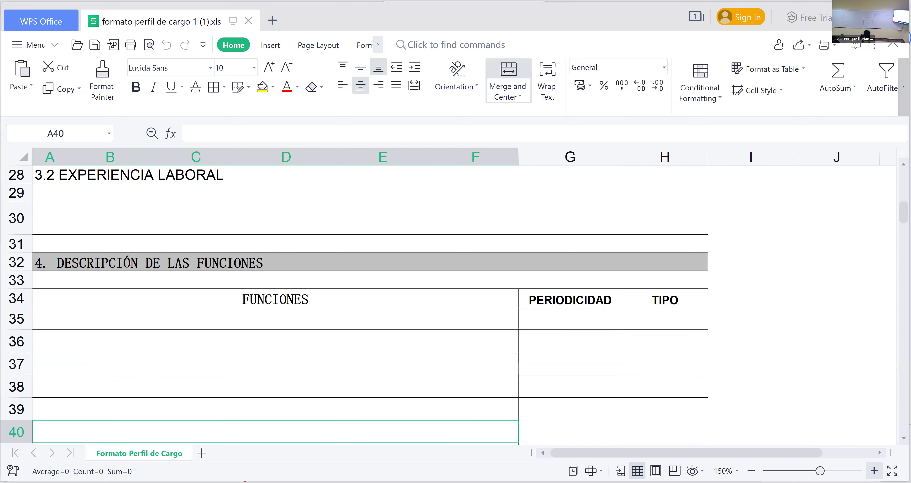
key(Down)
key(Down)
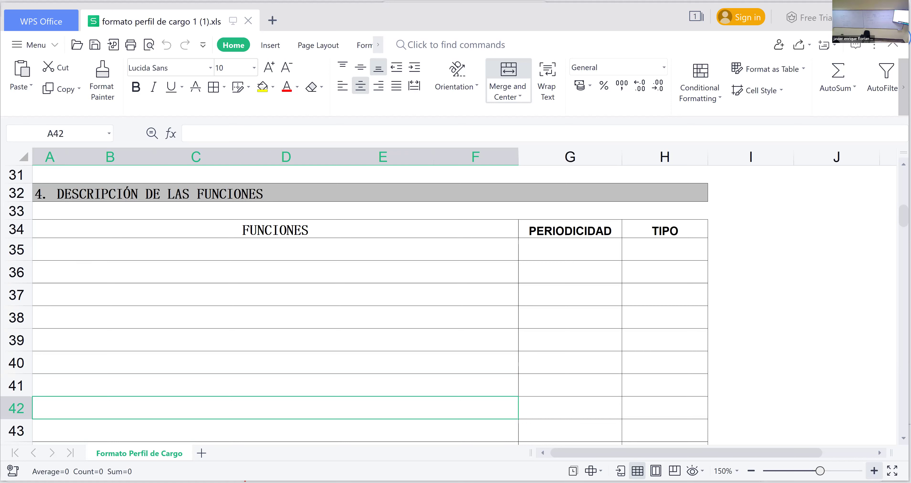
key(Down)
key(Down)
key(Down)
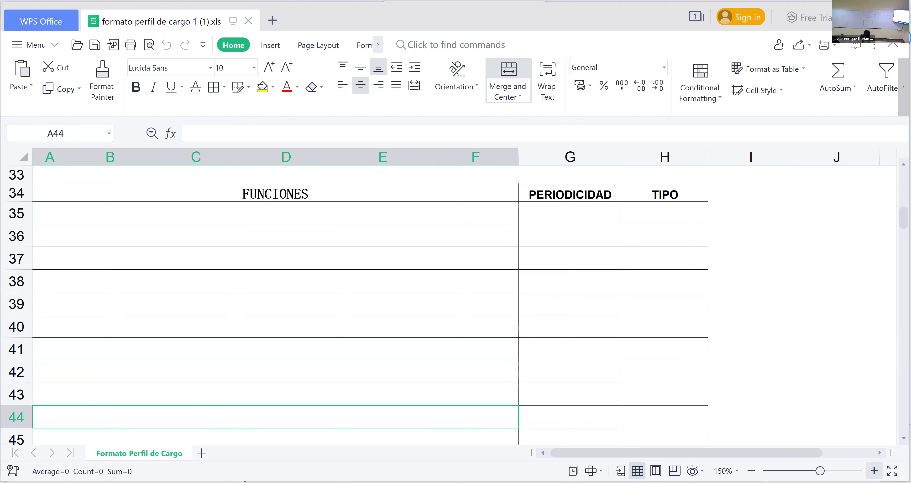
- Examine the conventions legend for function type and periodicity alongside the last rows of the functions table
key(Down)
key(Down)
key(Down)
key(Down)
key(Down)
key(Down)
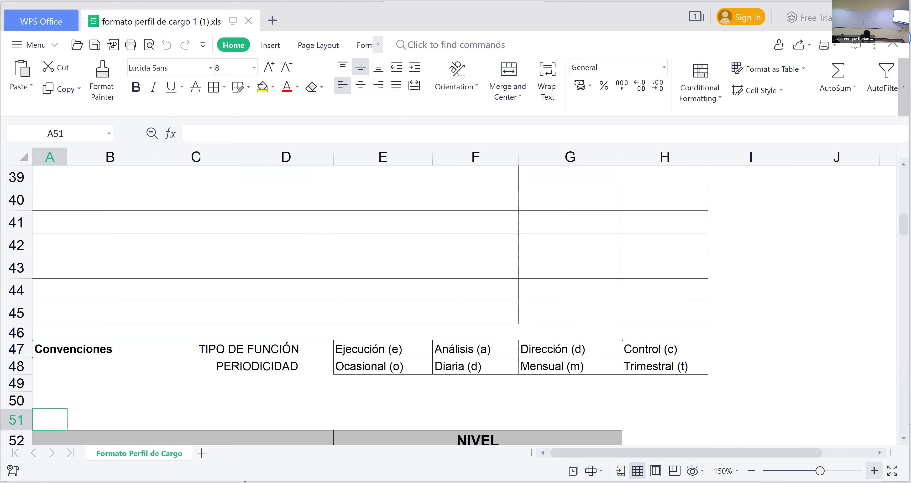
key(Up)
key(Up)
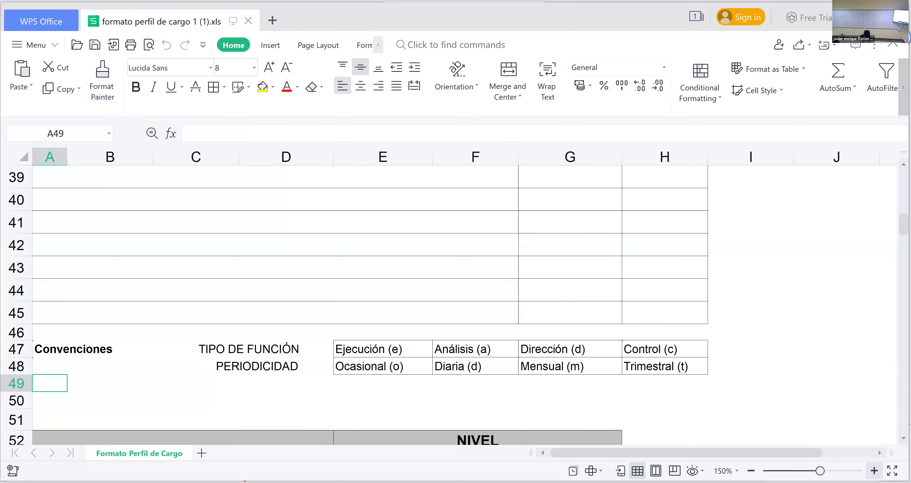
key(Up)
key(Up)
key(Up)
key(Up)
key(Up)
key(Up)
key(Up)
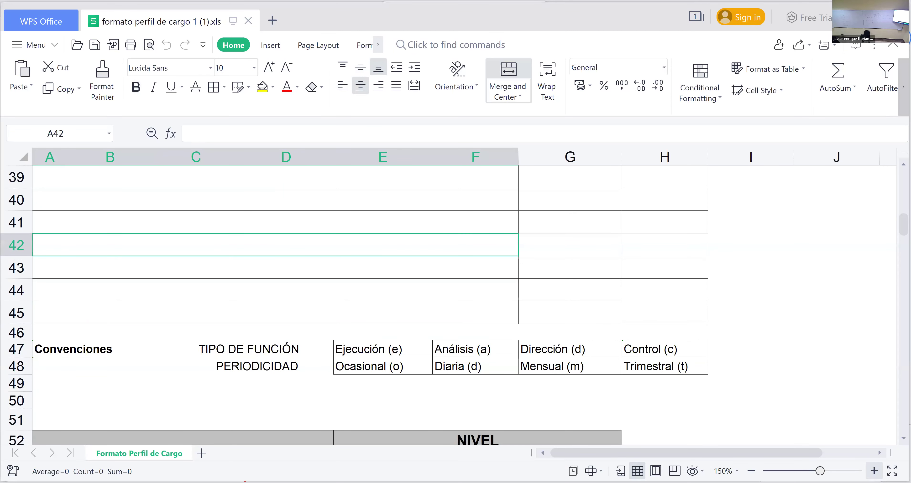
- Go back up from the functions table to section 3, REQUISITOS MÍNIMOS, to review academic training and work experience
key(Up)
key(Up)
key(Up)
key(Up)
key(Up)
key(Up)
key(Up)
key(Up)
key(Up)
key(Up)
key(Up)
key(Up)
key(Up)
key(Up)
key(Up)
key(Down)
key(Down)
key(Down)
key(Down)
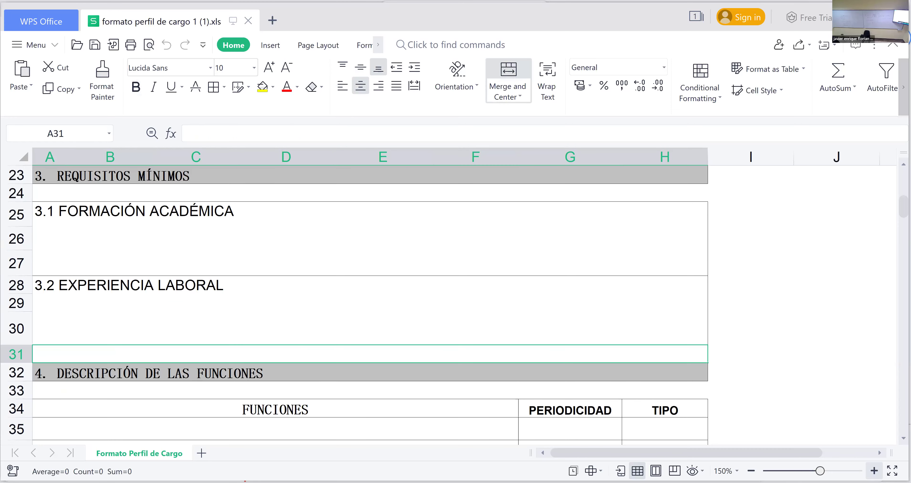
- Examine the functions table under section 4 from its FUNCIONES, PERIODICIDAD and TIPO headings down to its last row
key(Down)
key(Down)
key(Down)
key(Down)
key(Down)
key(Down)
key(Down)
key(Down)
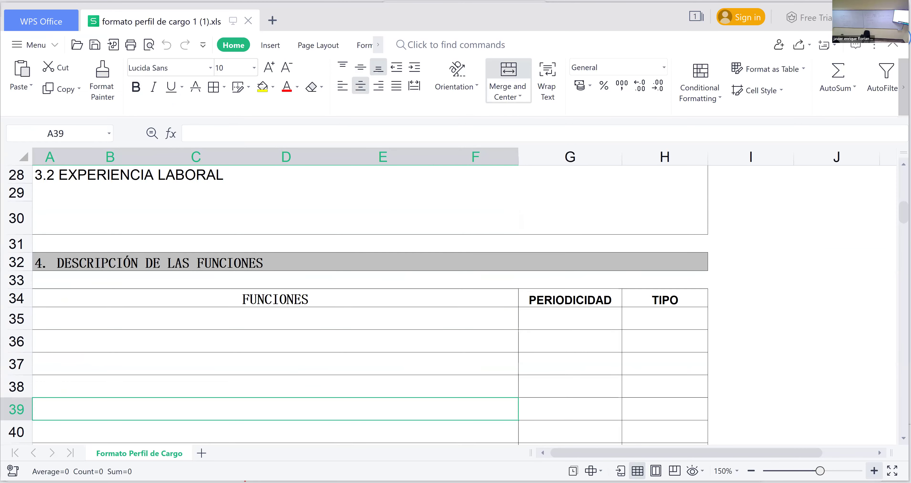
key(Down)
key(Down)
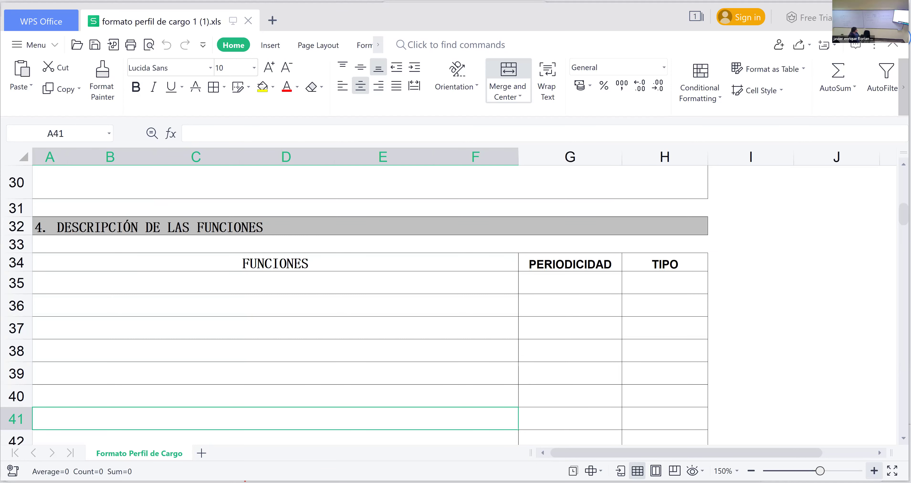
key(Down)
key(Down)
key(Down)
key(Down)
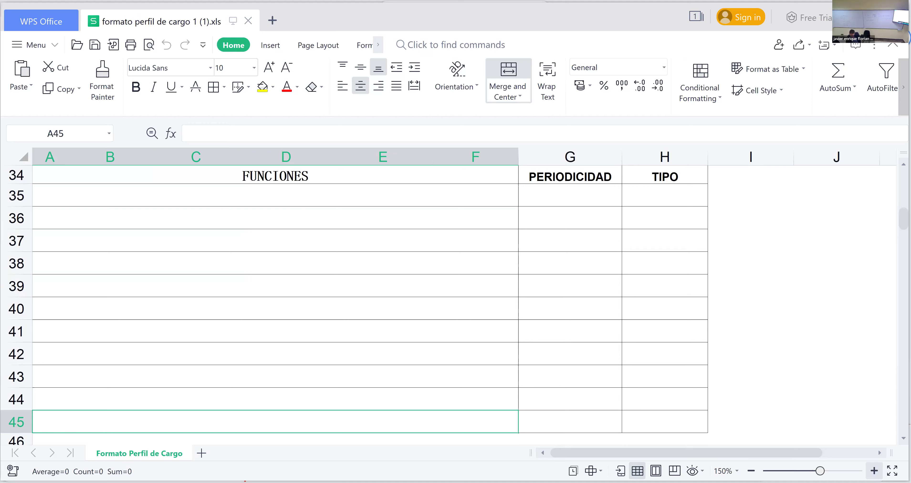
- Review the Convenciones legend below the functions table and continue to the heading of section 5, COMPETENCIAS
key(Down)
key(Down)
key(Down)
key(Down)
key(Down)
key(Down)
key(Down)
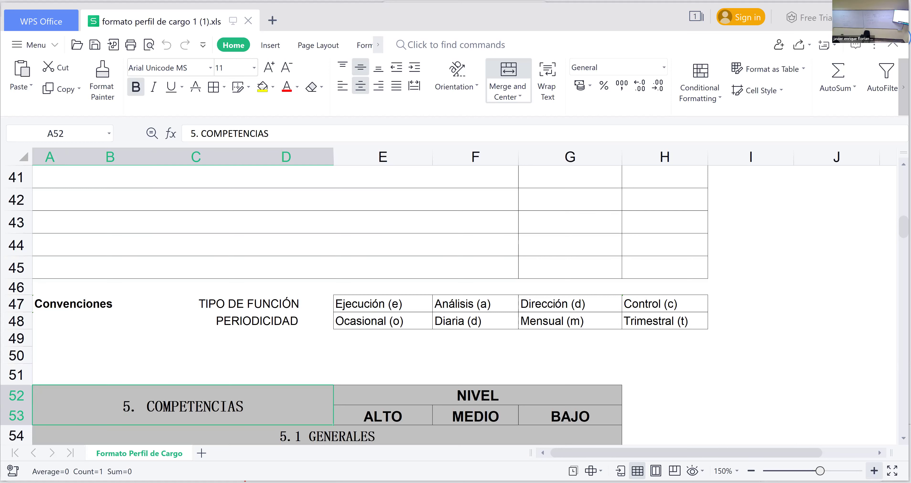
- Return from the COMPETENCIAS heading to the start of section 4, DESCRIPCIÓN DE LAS FUNCIONES
key(Up)
key(Up)
key(Up)
key(Up)
key(Up)
key(Up)
key(Up)
key(Up)
key(Up)
key(Up)
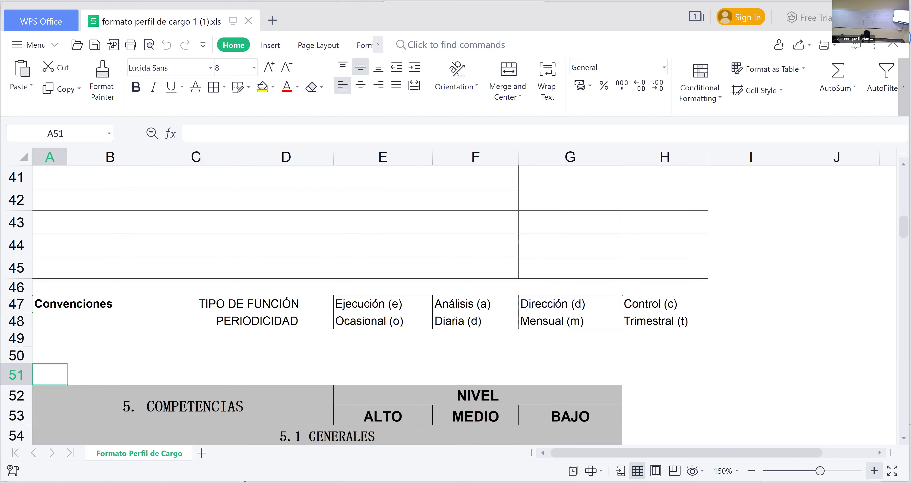
key(Up)
key(Up)
key(Up)
key(Up)
key(Up)
key(Up)
key(Up)
key(Up)
key(Up)
key(Up)
key(Up)
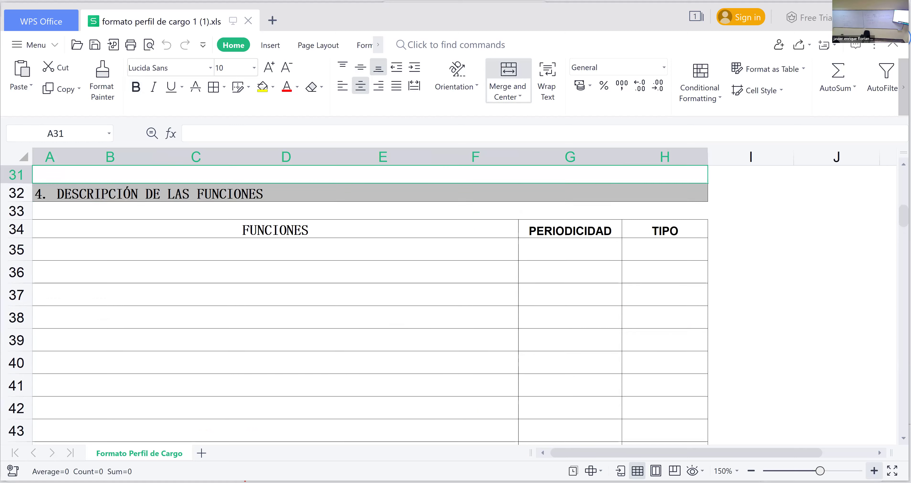
- Go down past the functions table to view the conventions legend together with the COMPETENCIAS and NIVEL headings
key(Down)
key(Down)
key(Down)
key(Down)
key(Down)
key(Down)
key(Down)
key(Down)
key(Down)
key(Down)
key(Down)
key(Down)
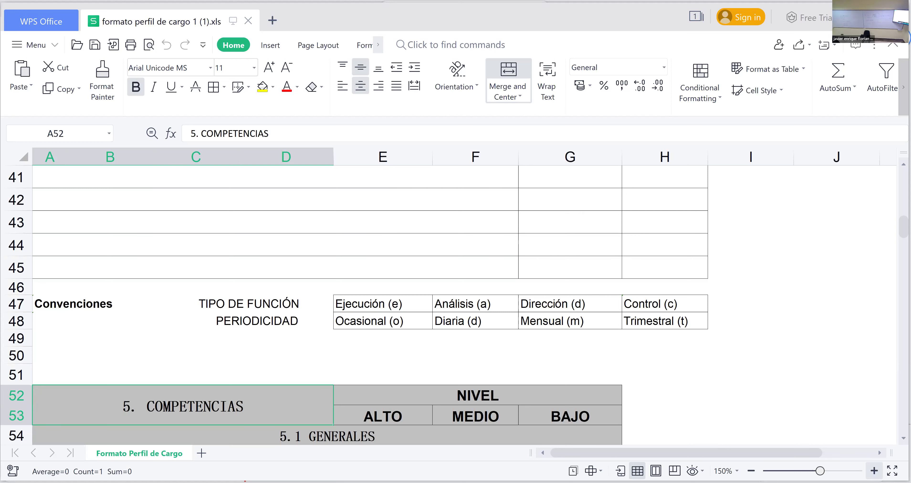
- Examine the first general competencies under 5.1 GENERALES, from Adaptación to Asertividad, and their ALTO, MEDIO and BAJO levels
key(Down)
key(Down)
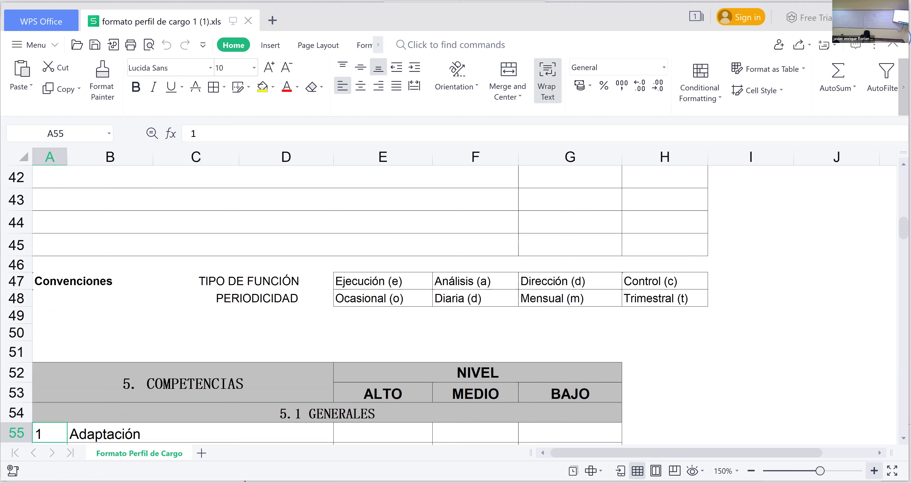
key(Down)
key(Down)
key(Down)
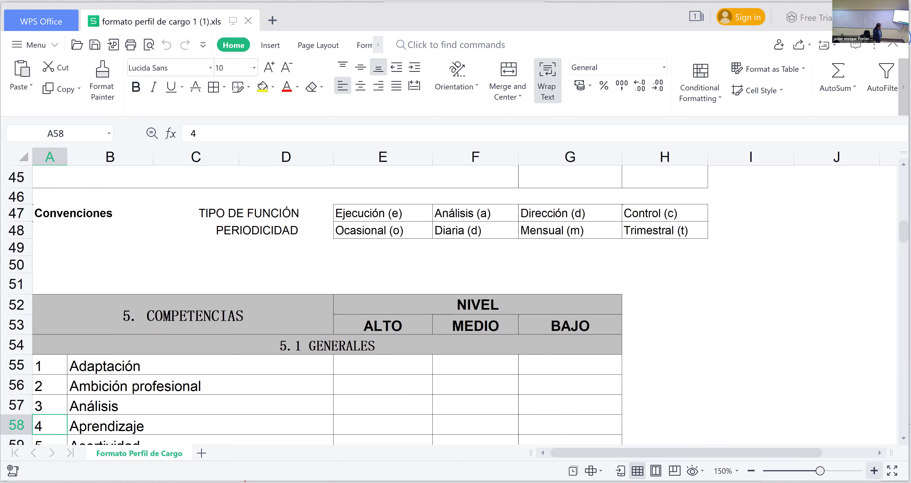
click(50, 442)
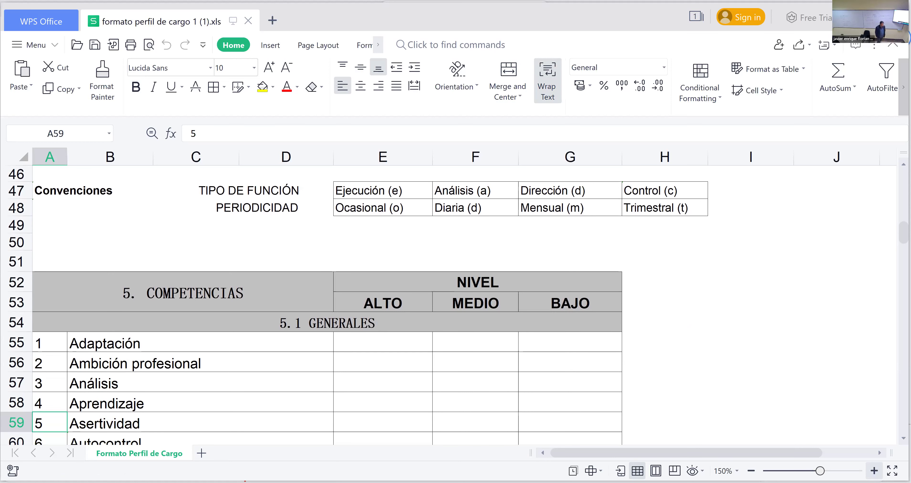
click(50, 403)
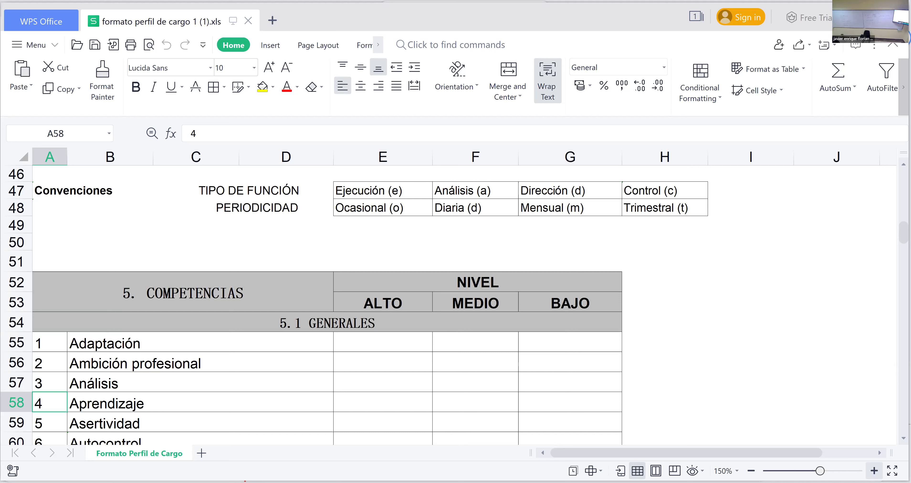
- Read through the rest of the general competencies list down to Toma de decisiones and Trabajo bajo presión
key(Down)
key(Down)
key(Down)
key(Down)
key(Down)
key(Down)
key(Down)
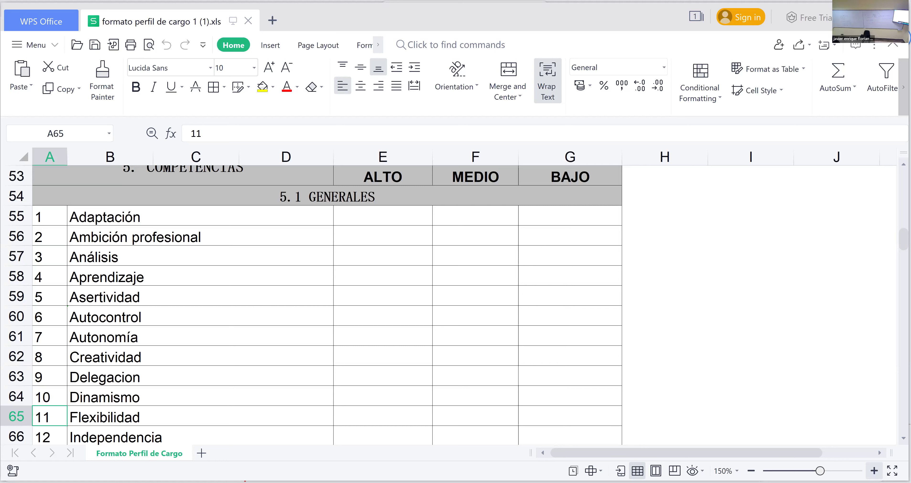
key(Down)
key(Down)
key(Down)
key(Down)
key(Down)
key(Down)
key(Down)
key(Down)
key(Down)
key(Down)
key(Down)
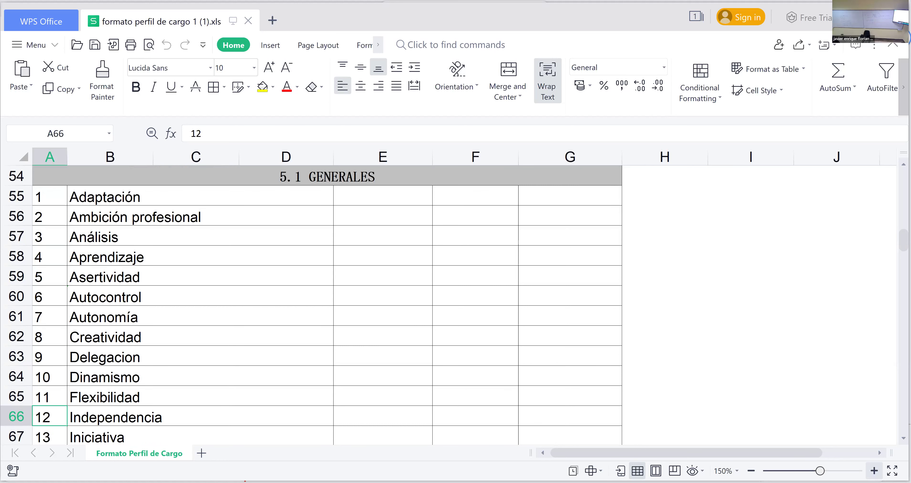
key(Down)
key(Down)
key(Down)
key(Down)
key(Down)
key(Down)
key(Down)
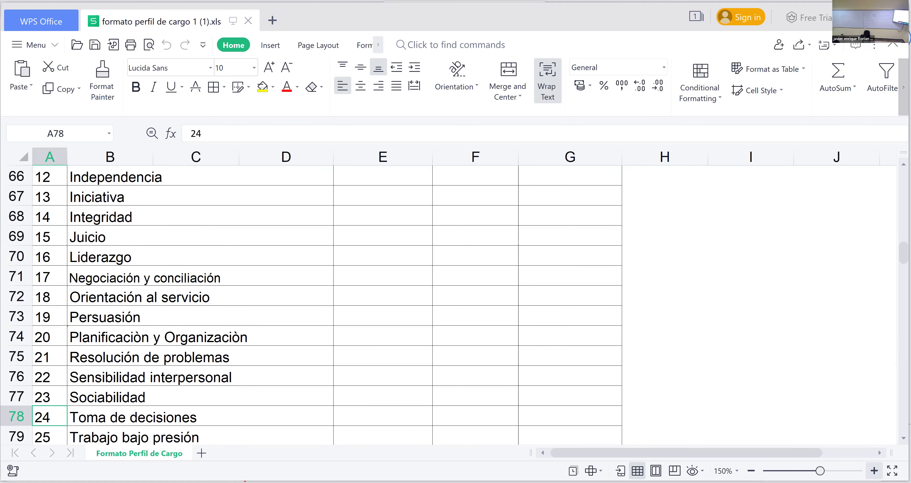
- Go back to the start of the general competencies list and review it again down to Integridad
key(Up)
key(Up)
key(Up)
key(Up)
key(Up)
key(Up)
key(Up)
key(Up)
key(Up)
key(Up)
key(Up)
key(Up)
key(Up)
key(Up)
key(Up)
key(Up)
key(Up)
key(Up)
key(Up)
key(Up)
key(Up)
key(Up)
key(Up)
key(Down)
key(Down)
key(Down)
key(Down)
key(Down)
key(Down)
key(Down)
key(Down)
key(Down)
key(Down)
key(Down)
key(Down)
key(Down)
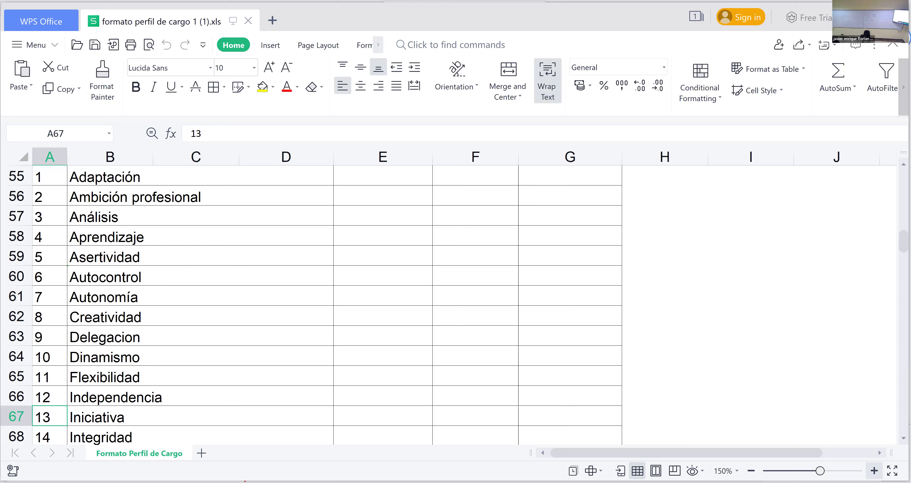
key(Down)
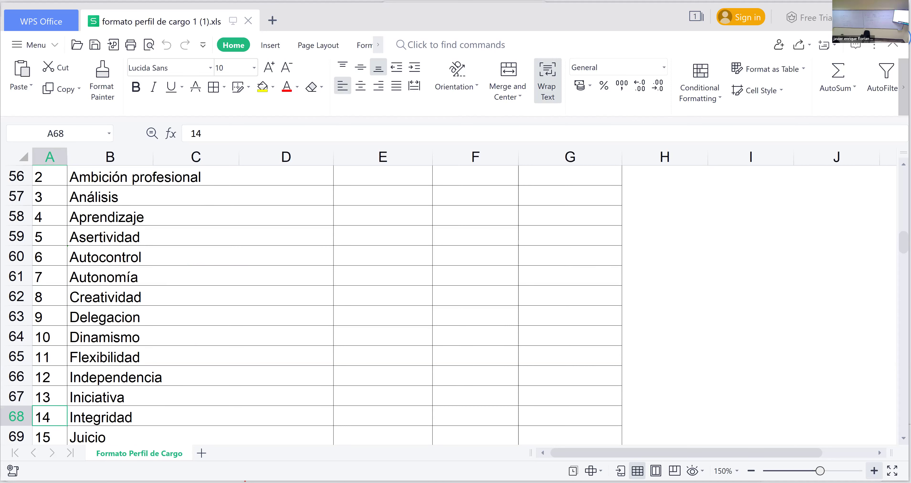
- Return to the top of section 5 to view the COMPETENCIAS heading and its NIVEL columns above the list
key(Up)
key(Up)
key(Up)
key(Up)
key(Up)
key(Up)
key(Up)
key(Up)
key(Up)
key(Up)
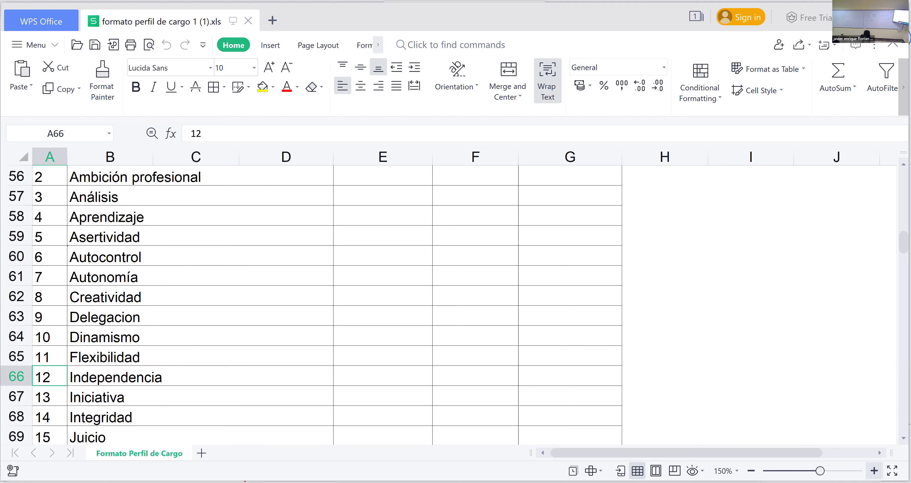
key(Up)
key(Up)
key(Up)
key(Up)
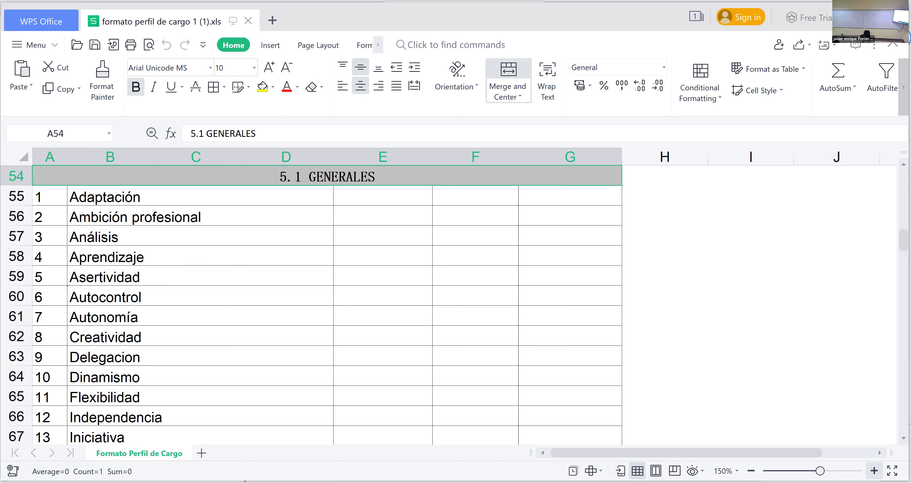
key(Up)
key(Up)
key(Up)
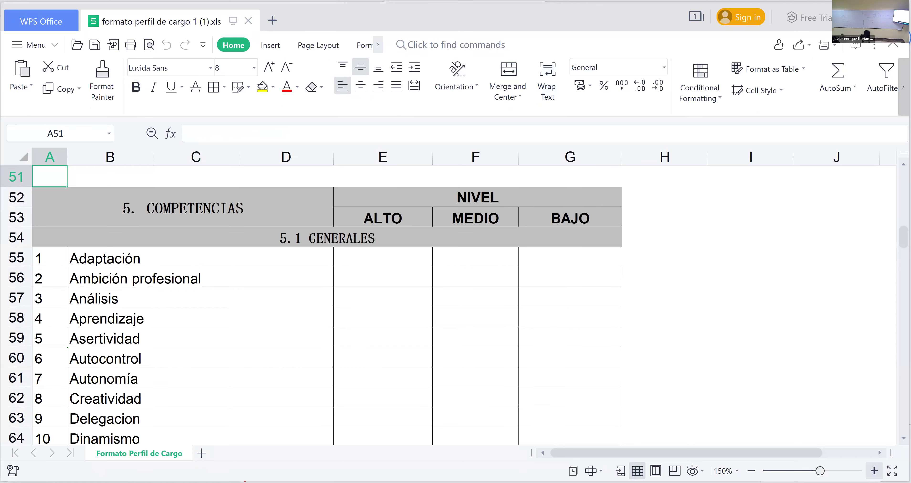
- Review the general competencies under 5.1 GENERALES from Adaptación down to Liderazgo
key(Down)
key(Down)
key(Down)
key(Down)
key(Down)
key(Down)
key(Down)
key(Down)
key(Down)
key(Down)
key(Down)
key(Down)
key(Down)
key(Down)
key(Down)
key(Down)
key(Down)
key(Down)
key(Down)
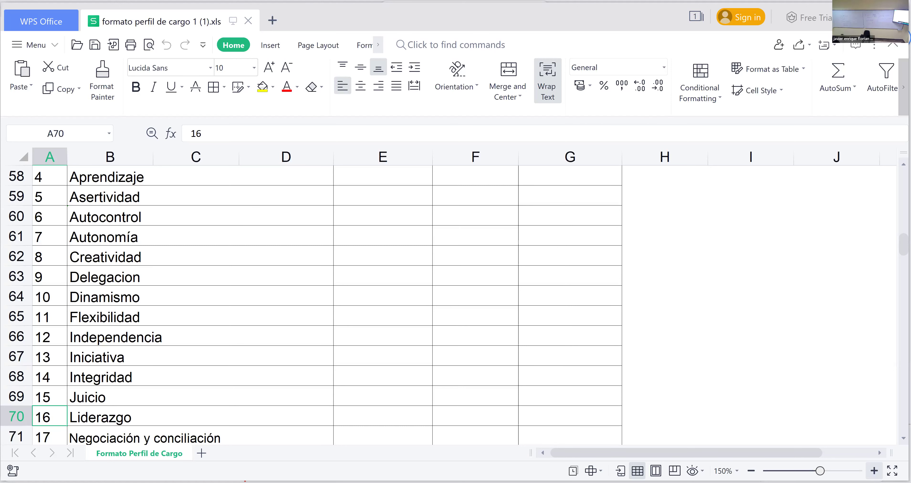
- Read the remaining general competencies, from Negociación y conciliación to Trabajo en equipo, and reach the start of 5.2 TÉCNICAS
key(Down)
key(Down)
key(Down)
key(Down)
key(Down)
key(Down)
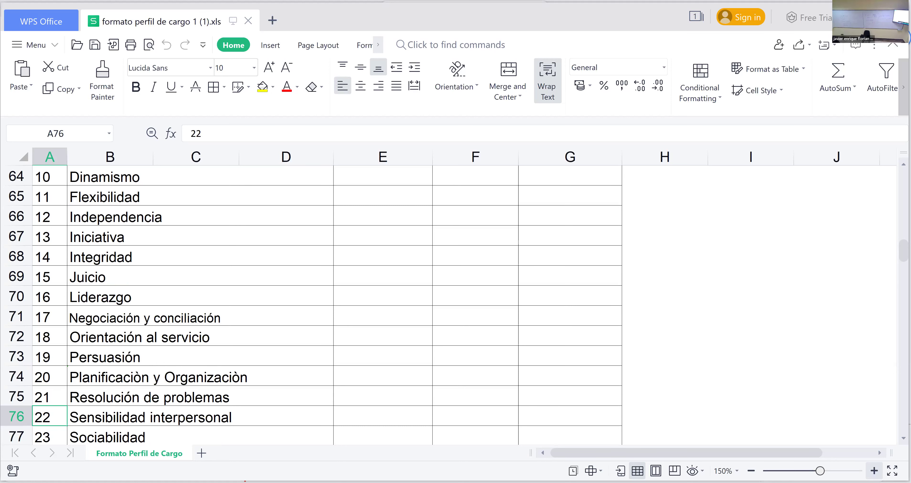
key(Down)
key(Down)
key(Down)
key(Down)
key(Down)
key(Down)
key(Down)
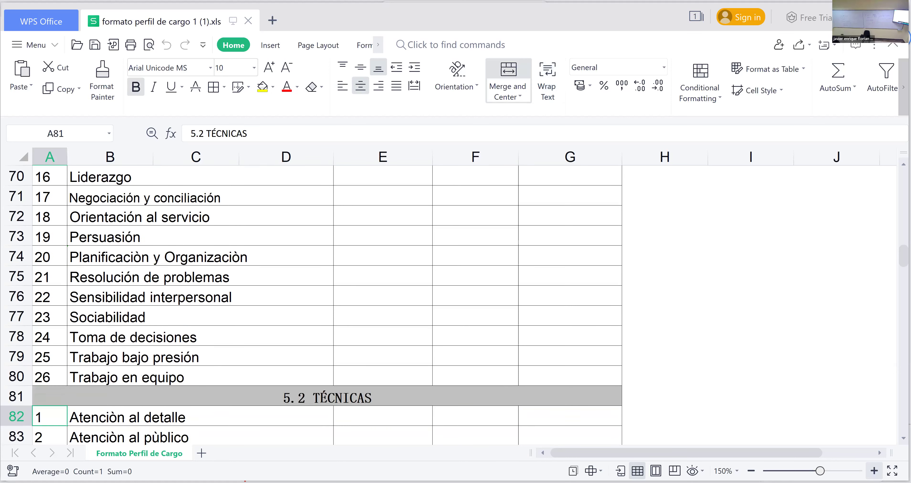
- Go back up the general competencies list to Autonomía and examine the entries from there to Planificación y Organización
key(Up)
key(Up)
key(Up)
key(Up)
key(Up)
key(Up)
key(Up)
key(Up)
key(Up)
key(Up)
key(Up)
key(Up)
key(Up)
key(Up)
key(Up)
key(Up)
key(Up)
key(Up)
key(Up)
key(Up)
key(Up)
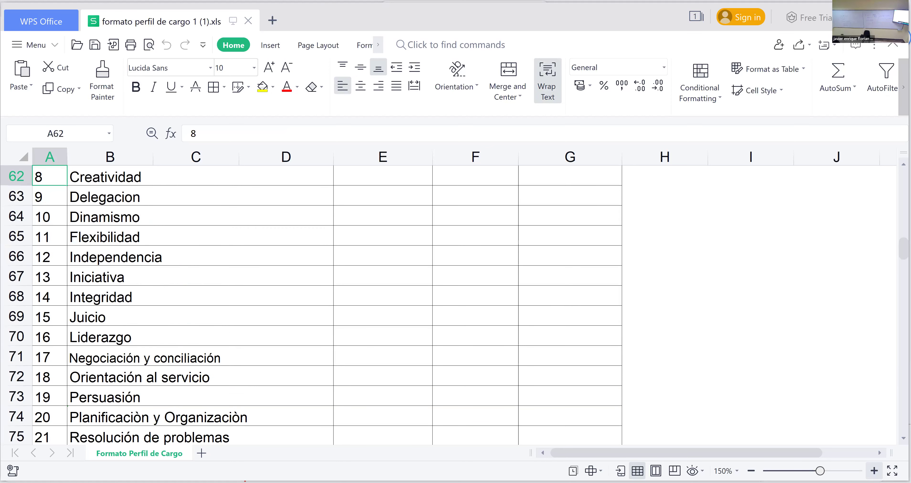
key(Up)
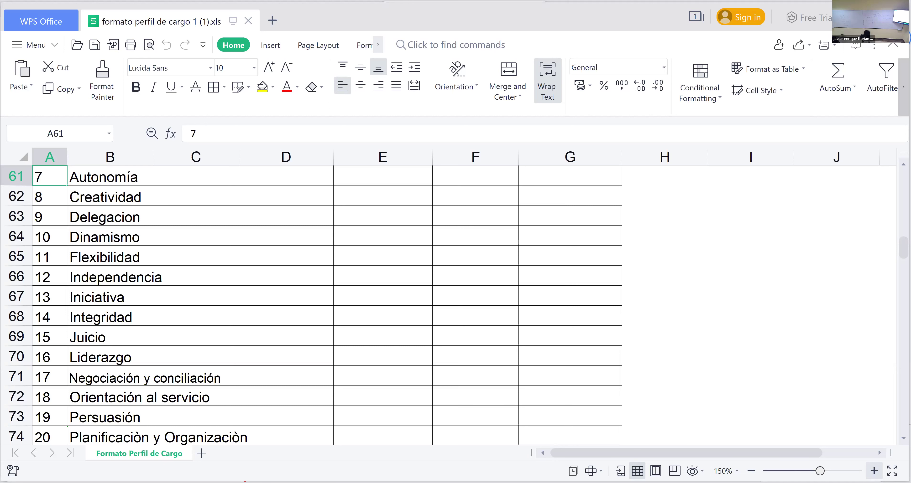
- Look through the general competencies again from Autonomía down to the 5.2 TÉCNICAS heading
key(Down)
key(Down)
key(Down)
key(Down)
key(Down)
key(Down)
key(Down)
key(Down)
key(Down)
key(Down)
key(Down)
key(Down)
key(Down)
key(Down)
key(Down)
key(Down)
key(Down)
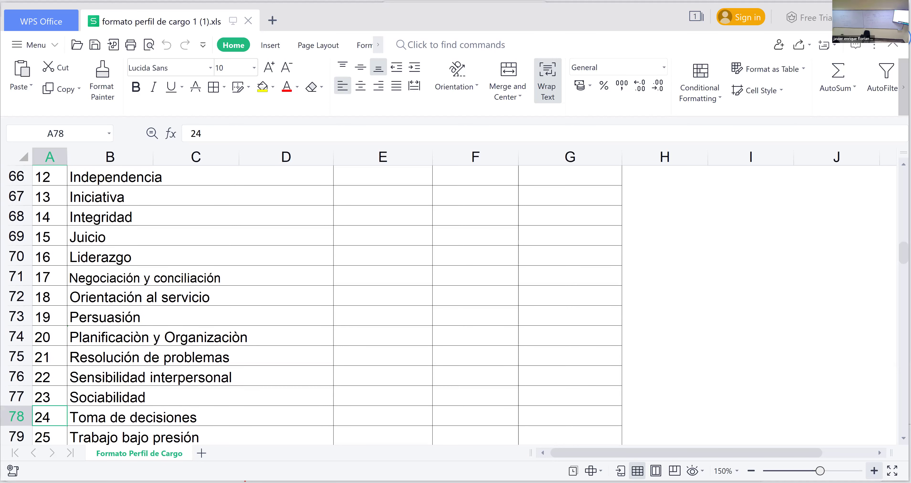
key(Down)
key(Down)
key(Down)
key(Down)
key(Down)
key(Down)
key(Down)
key(Down)
key(Down)
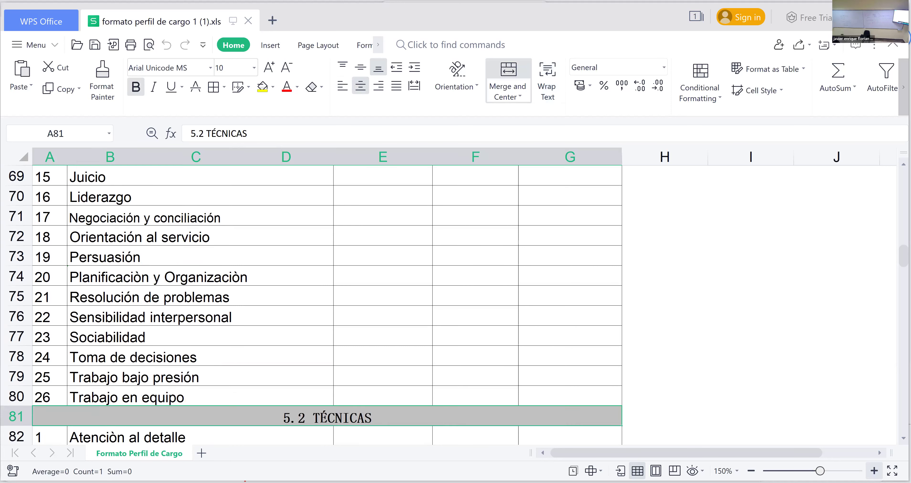
- Examine the technical competencies under 5.2 TÉCNICAS, from Atención al detalle to Sentido de Urgencia, and the 6. RESPONSABILIDADES heading below
key(Down)
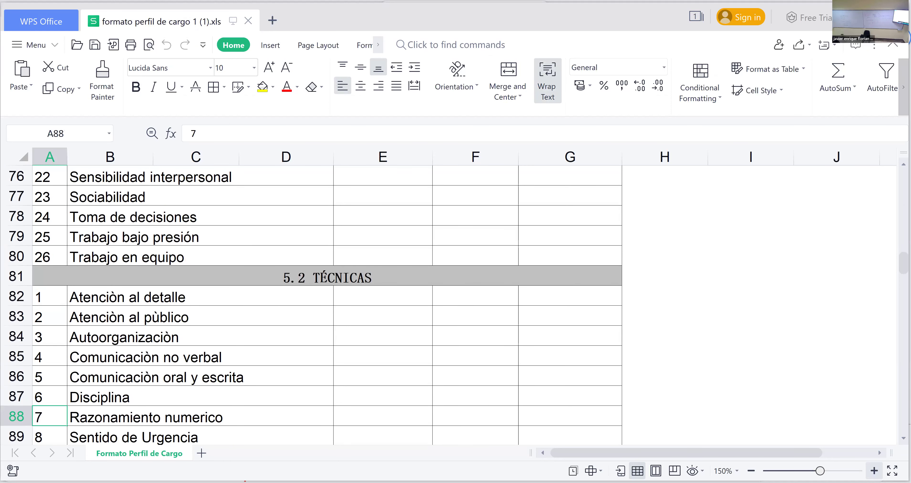
key(Down)
key(Down)
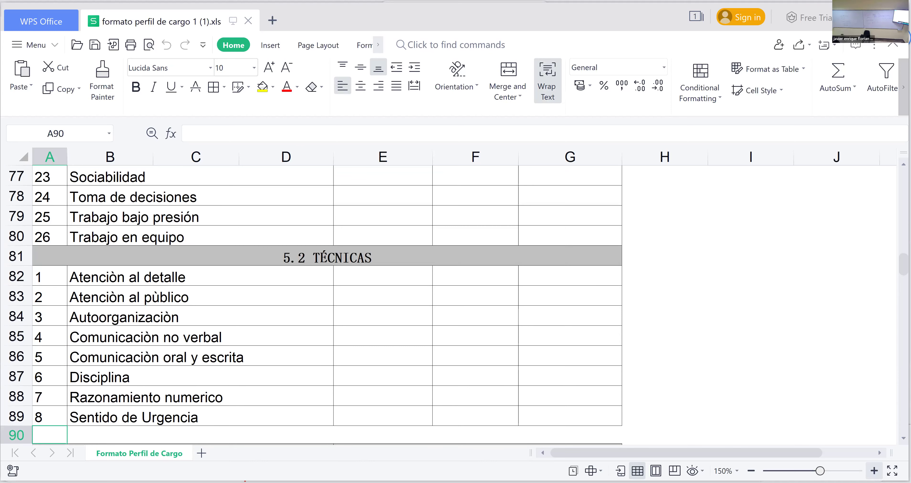
key(Down)
key(Up)
key(Up)
key(Up)
key(Up)
key(Up)
key(Up)
key(Up)
key(Up)
key(Up)
key(Up)
key(Up)
key(Up)
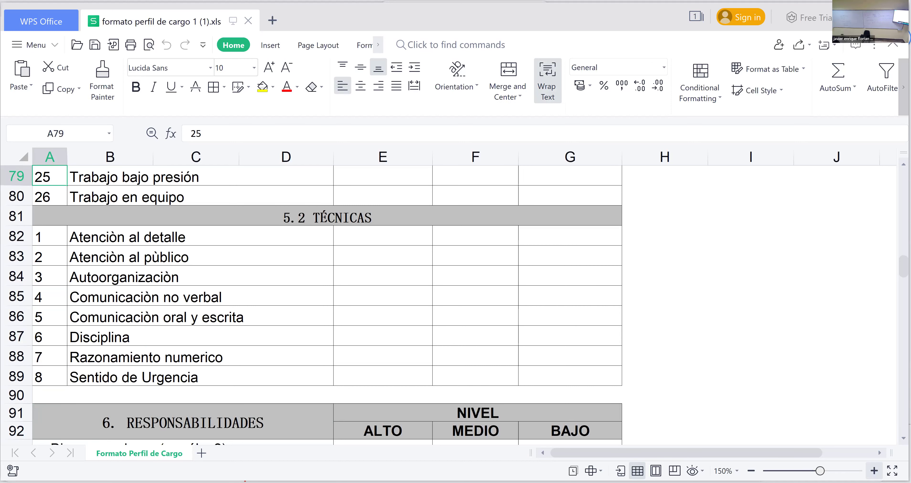
- Return to the last part of the general competencies list, from Negociación y conciliación to Trabajo en equipo
key(Up)
key(Up)
key(Up)
key(Up)
key(Up)
key(Up)
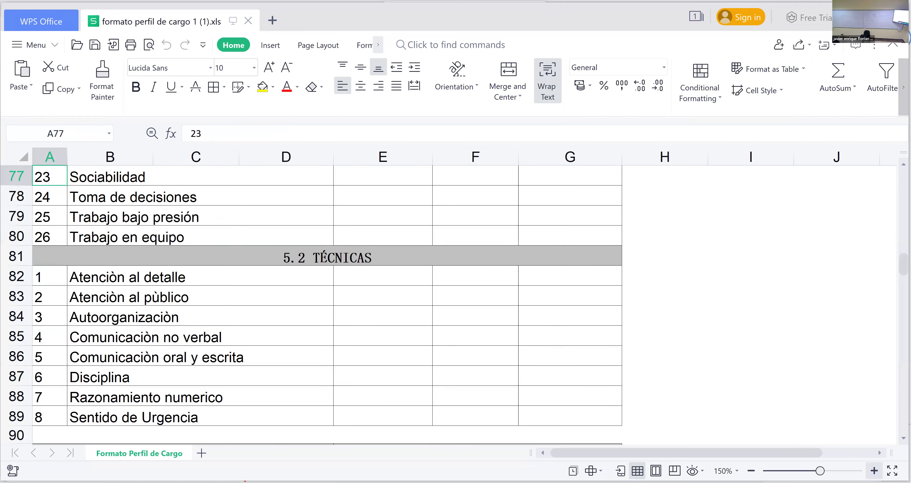
key(Up)
key(Up)
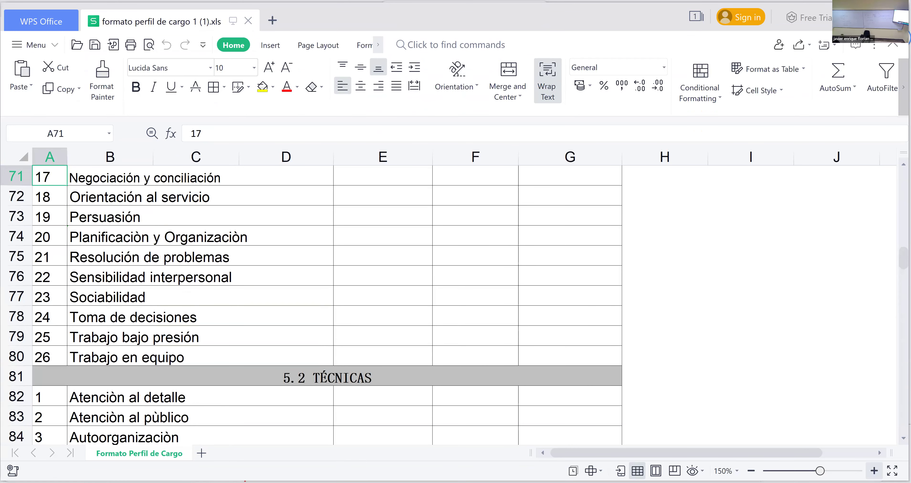
- Review the competencies from Negociación y conciliación through the end of the technical list at Sentido de Urgencia
key(Down)
key(Down)
key(Down)
key(Down)
key(Down)
key(Down)
key(Down)
key(Down)
key(Down)
key(Down)
key(Down)
key(Down)
key(Down)
key(Down)
key(Down)
key(Down)
key(Down)
key(Down)
key(Down)
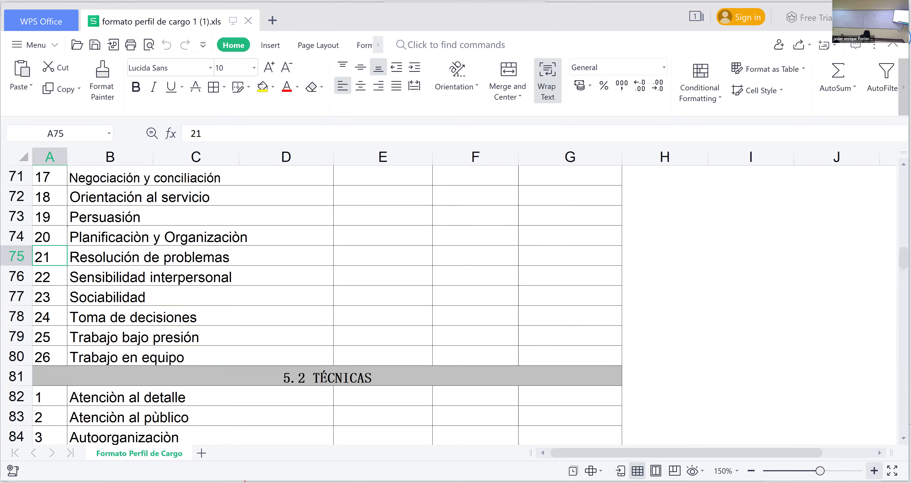
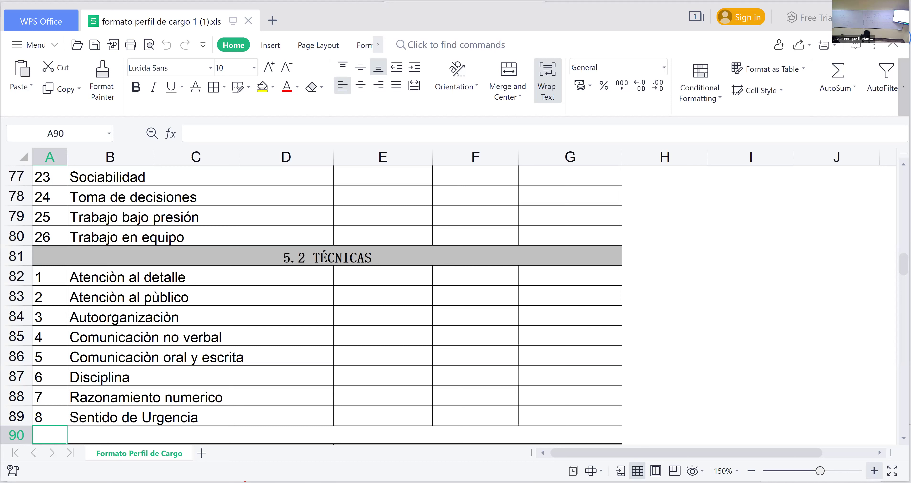
- Go back from the technical competencies to Dinamismo and review the general competencies from there to Sociabilidad
key(Up)
key(Up)
key(Up)
key(Up)
key(Up)
key(Up)
key(Up)
key(Up)
key(Up)
key(Up)
key(Up)
key(Up)
key(Up)
key(Up)
key(Up)
key(Up)
key(Up)
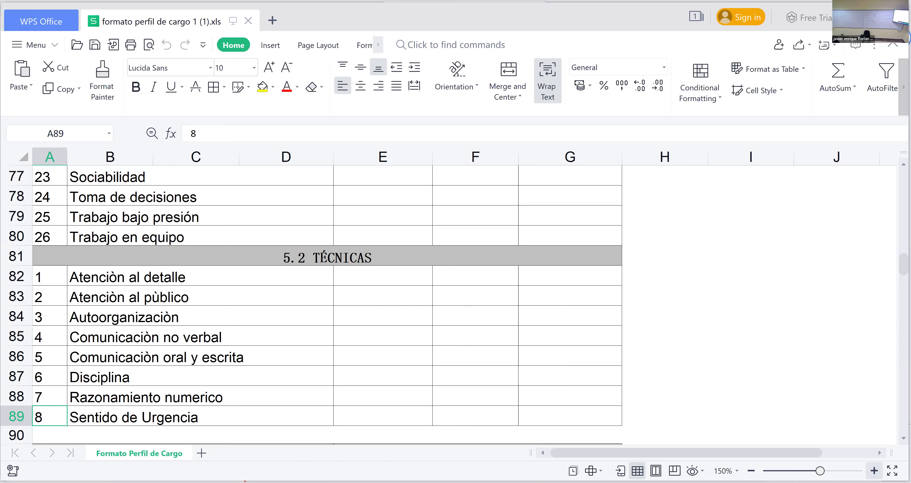
key(Up)
key(Up)
key(Up)
key(Up)
key(Up)
key(Up)
key(Up)
key(Up)
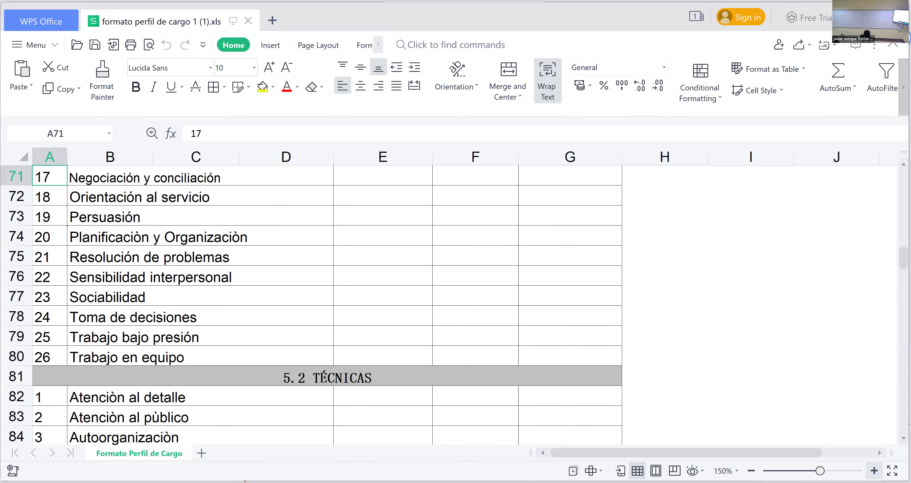
key(Up)
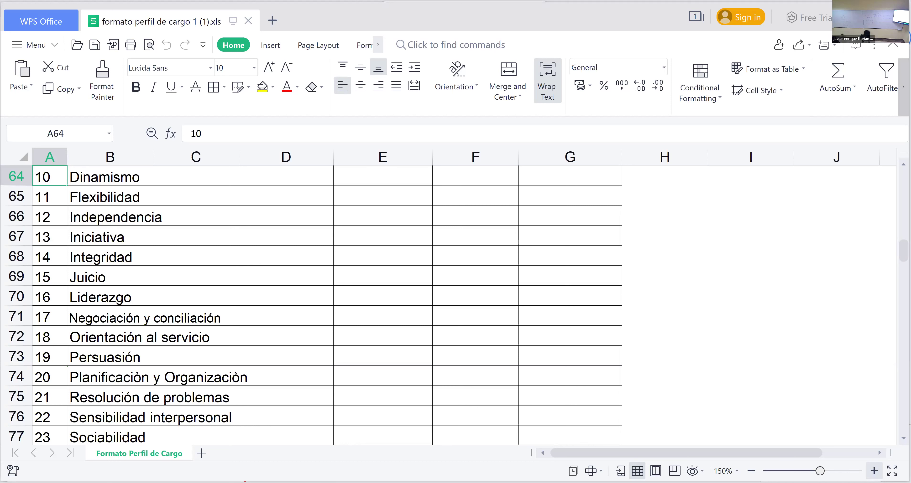
- Review the remaining general competencies from Flexibilidad to Trabajo en equipo and the technical list under 5.2 TÉCNICAS down to Sentido de Urgencia
key(Down)
key(Down)
key(Down)
key(Down)
key(Down)
key(Down)
key(Down)
key(Down)
key(Down)
key(Down)
key(Down)
key(Down)
key(Down)
key(Down)
key(Down)
key(Down)
key(Down)
key(Down)
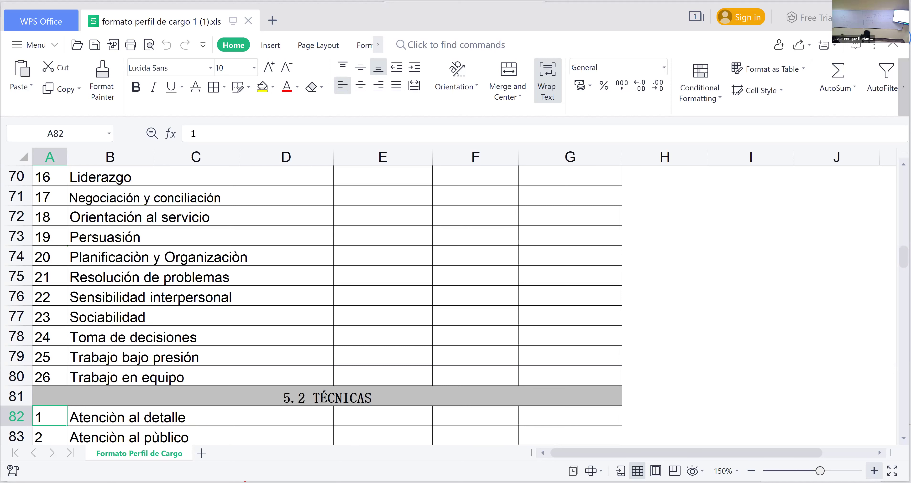
key(Down)
key(Down)
key(Down)
key(Down)
key(Down)
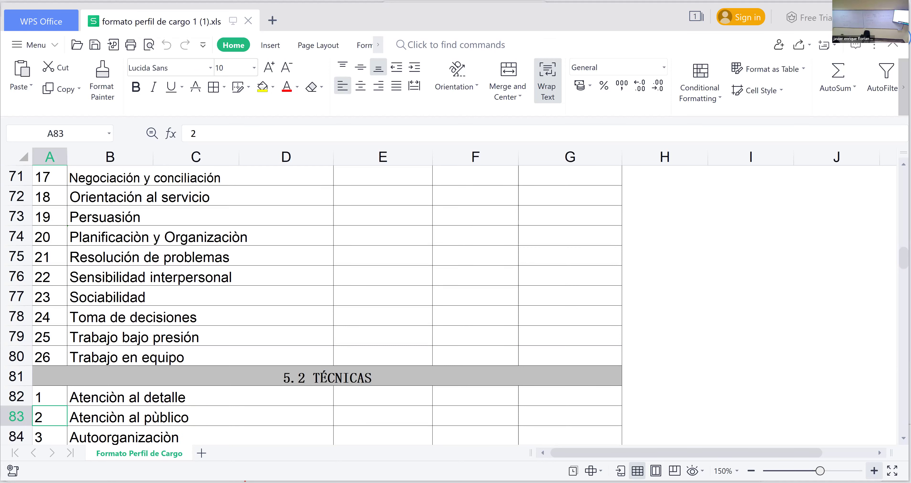
key(Down)
key(Down)
key(Down)
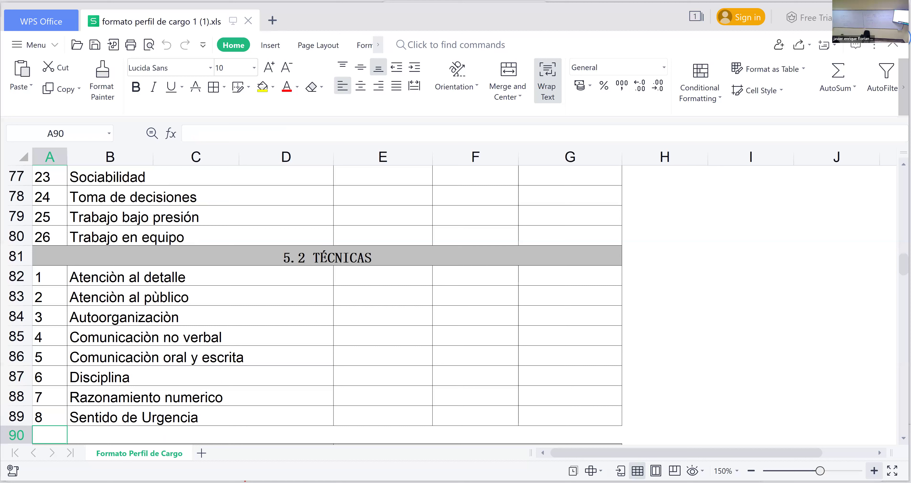
- Go back from the end of the technical competencies to Iniciativa in the general competencies list
key(Up)
key(Up)
key(Up)
key(Up)
key(Up)
key(Up)
key(Up)
key(Up)
key(Up)
key(Up)
key(Up)
key(Up)
key(Up)
key(Up)
key(Up)
key(Up)
key(Up)
key(Up)
key(Up)
key(Up)
key(Up)
key(Up)
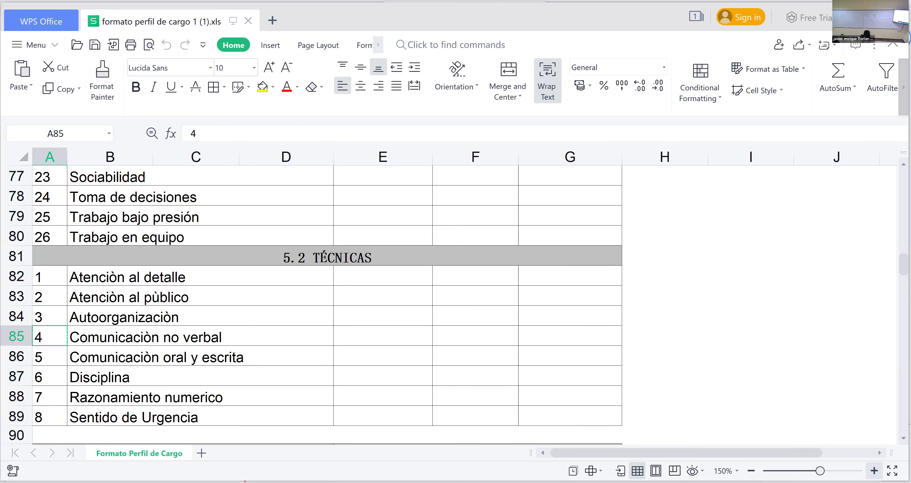
key(Up)
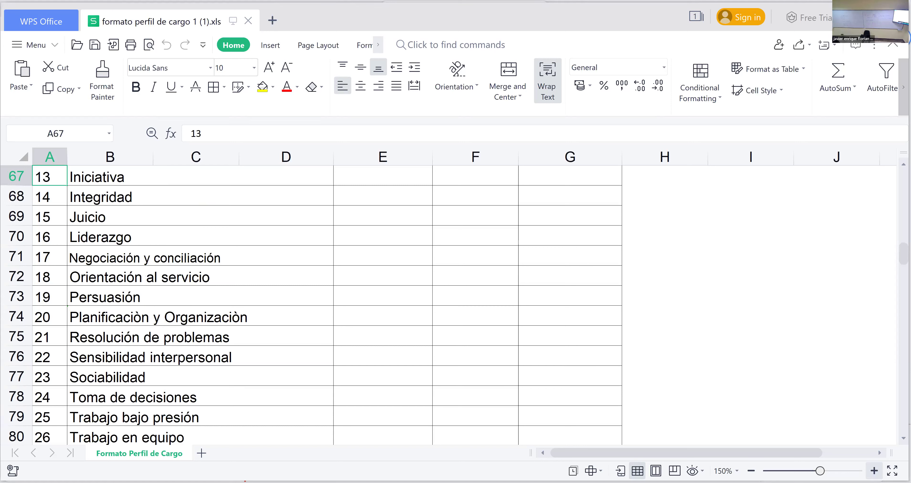
- Review the competencies from Iniciativa onward and continue to items a and b of section 6. RESPONSABILIDADES
key(Down)
key(Down)
key(Down)
key(Down)
key(Down)
key(Down)
key(Down)
key(Down)
key(Down)
key(Down)
key(Down)
key(Down)
key(Down)
key(Down)
key(Down)
key(Down)
key(Down)
key(Down)
key(Down)
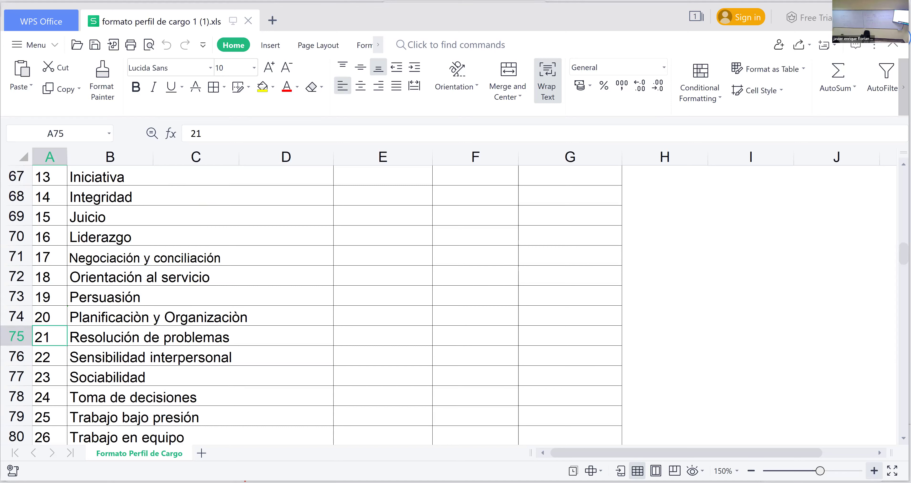
key(Down)
key(Down)
key(Down)
key(Down)
key(Down)
key(Down)
key(Down)
key(Down)
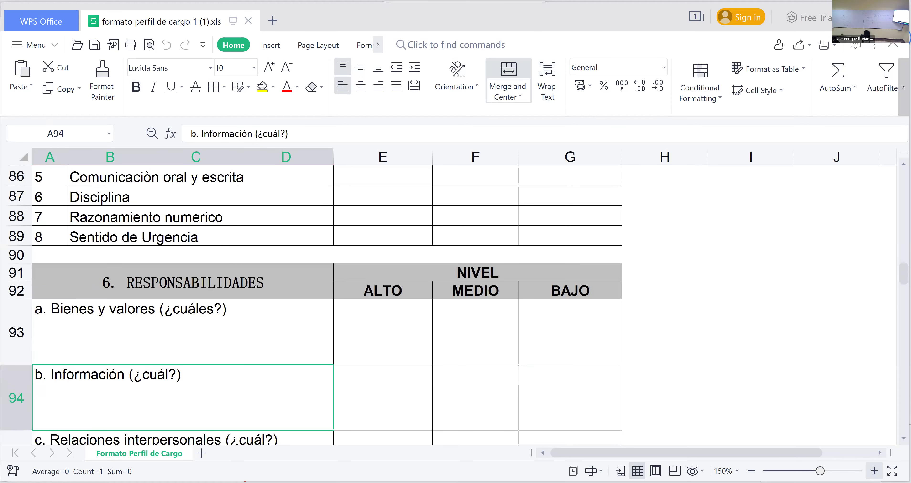
- Return from the responsibilities section to Juicio in the general competencies and examine the list from there to Trabajo en equipo
key(Up)
key(Up)
key(Up)
key(Up)
key(Up)
key(Up)
key(Up)
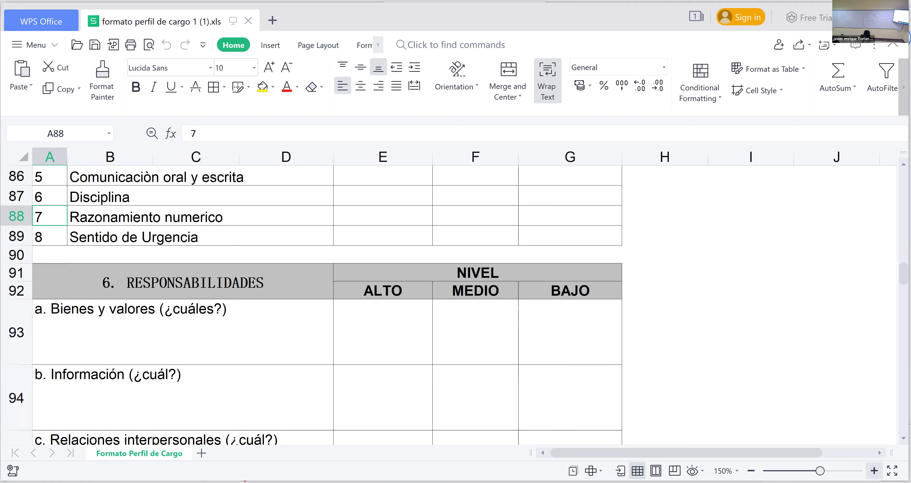
key(Up)
key(Up)
key(Up)
key(Up)
key(Up)
key(Up)
key(Up)
key(Up)
key(Up)
key(Up)
key(Up)
key(Up)
key(Up)
key(Up)
key(Up)
key(Up)
key(Up)
key(Up)
key(Up)
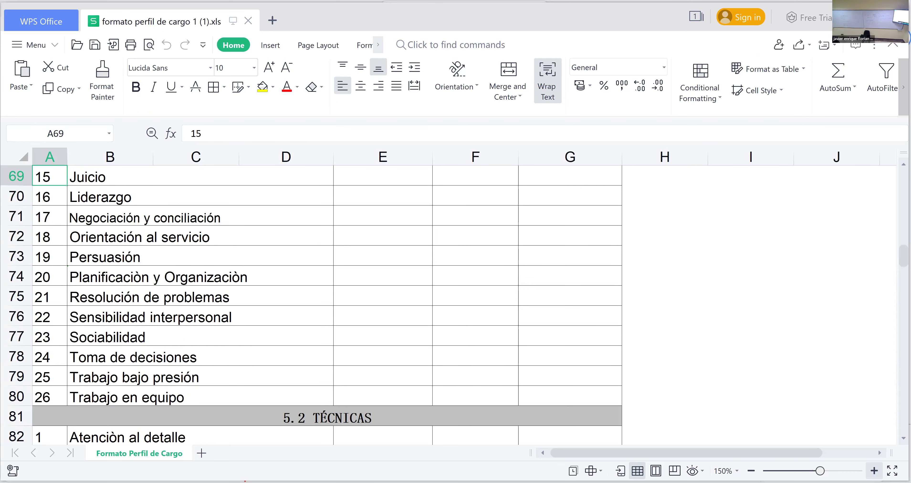
- Examine the competencies from Liderazgo through Sentido de Urgencia and continue to Bienes y valores under 6. RESPONSABILIDADES
key(Down)
key(Down)
key(Down)
key(Down)
key(Down)
key(Down)
key(Down)
key(Down)
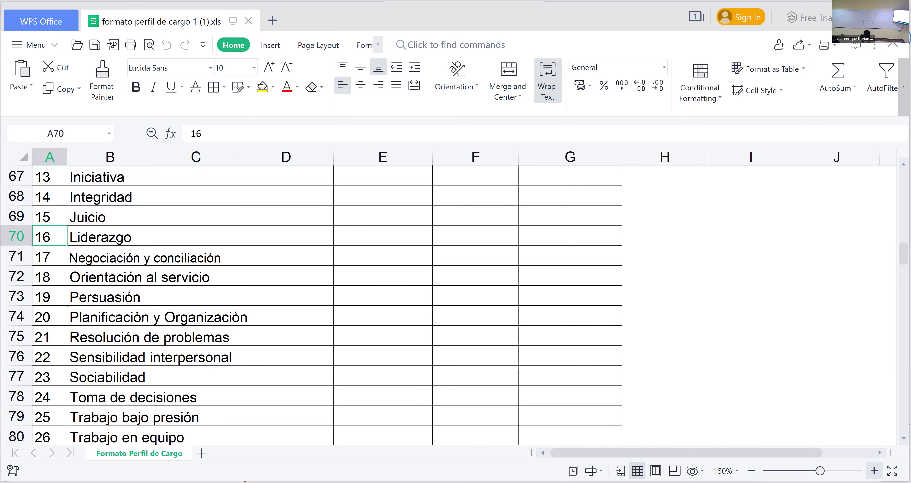
key(Down)
key(Down)
key(Down)
key(Down)
key(Down)
key(Down)
key(Down)
key(Down)
key(Down)
key(Down)
key(Down)
key(Down)
key(Down)
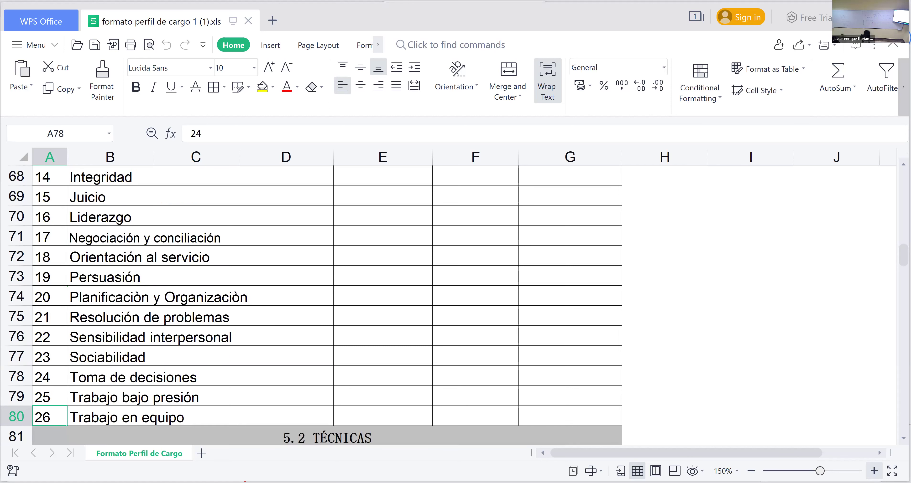
key(Down)
key(Down)
key(Down)
key(Down)
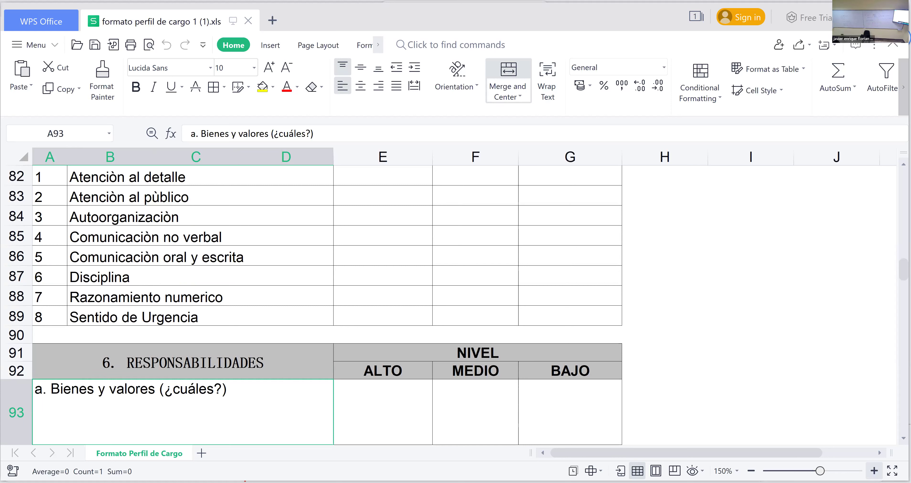
- Go back from Bienes y valores to Sensibilidad interpersonal and review the final general competencies alongside the 5.2 TÉCNICAS list
key(Up)
key(Up)
key(Up)
key(Up)
key(Up)
key(Up)
key(Up)
key(Up)
key(Up)
key(Up)
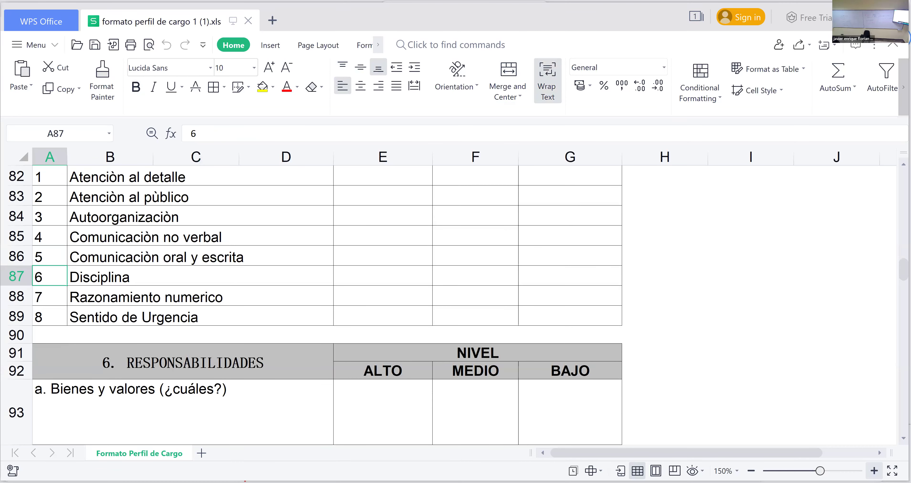
key(Up)
key(Up)
key(Up)
key(Up)
key(Up)
key(Up)
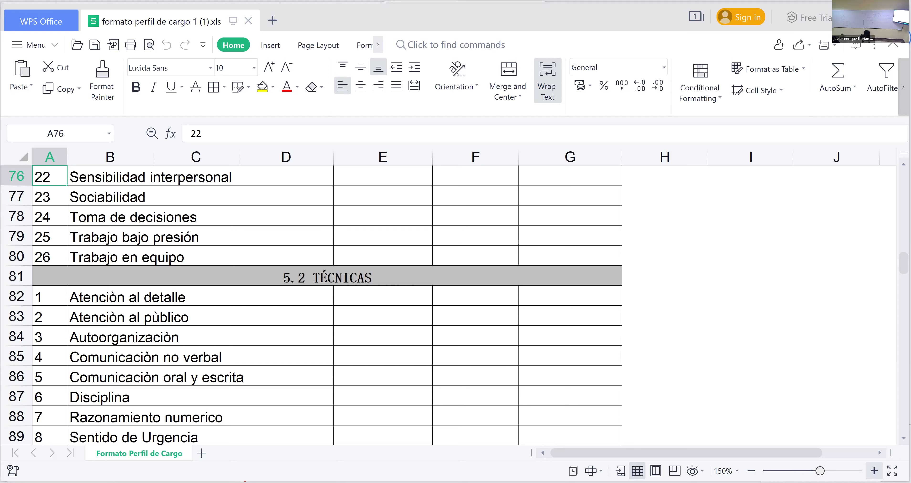
- Move past the technical competencies to section 6. RESPONSABILIDADES and examine its ALTO, MEDIO and BAJO levels and the Información item
key(Down)
key(Down)
key(Down)
key(Down)
key(Down)
key(Down)
key(Down)
key(Down)
key(Down)
key(Down)
key(Down)
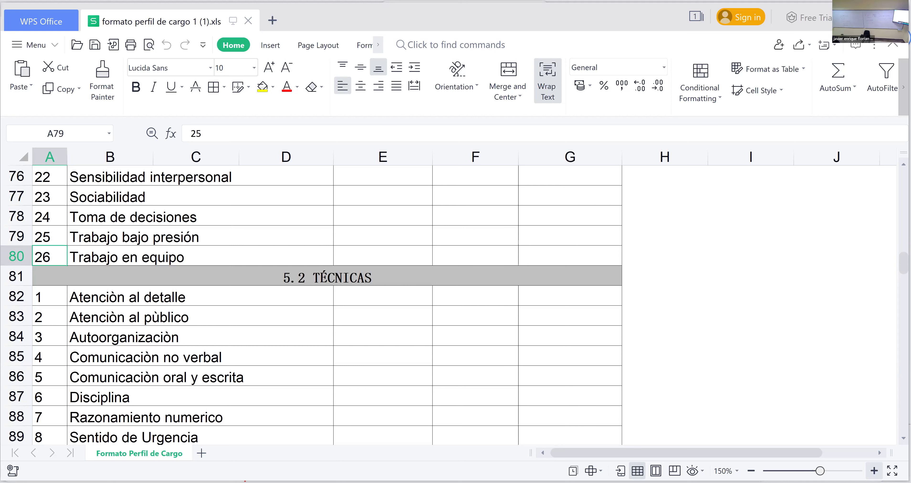
key(Down)
key(Down)
key(Down)
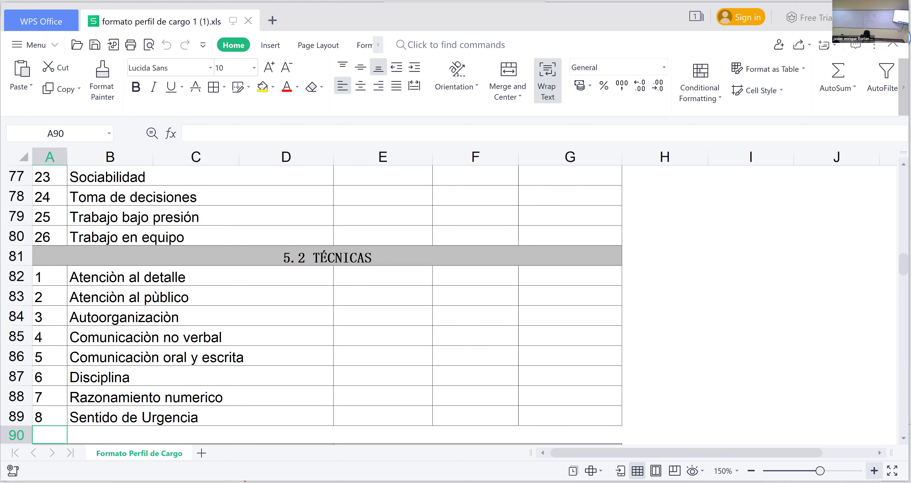
key(Down)
key(Down)
key(Down)
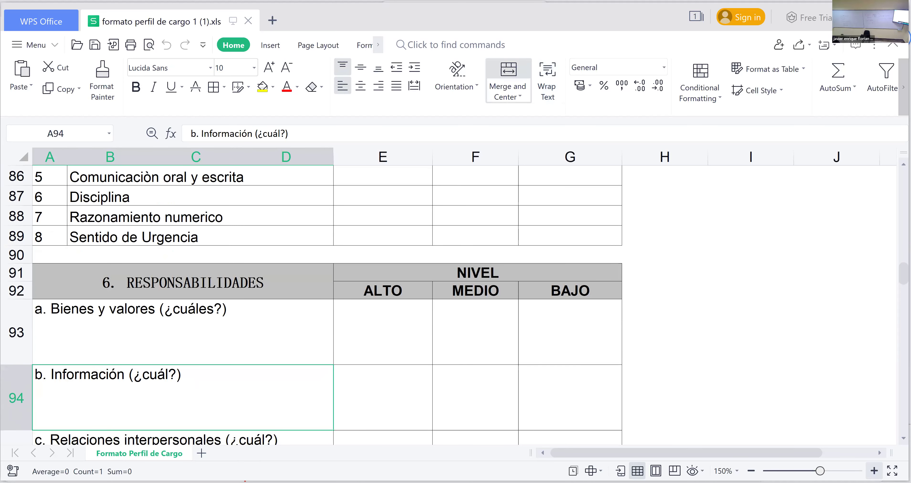
- Go back from Información to Atención al detalle and review the technical competencies down to Sentido de Urgencia
key(Up)
key(Up)
key(Up)
key(Up)
key(Up)
key(Up)
key(Up)
key(Up)
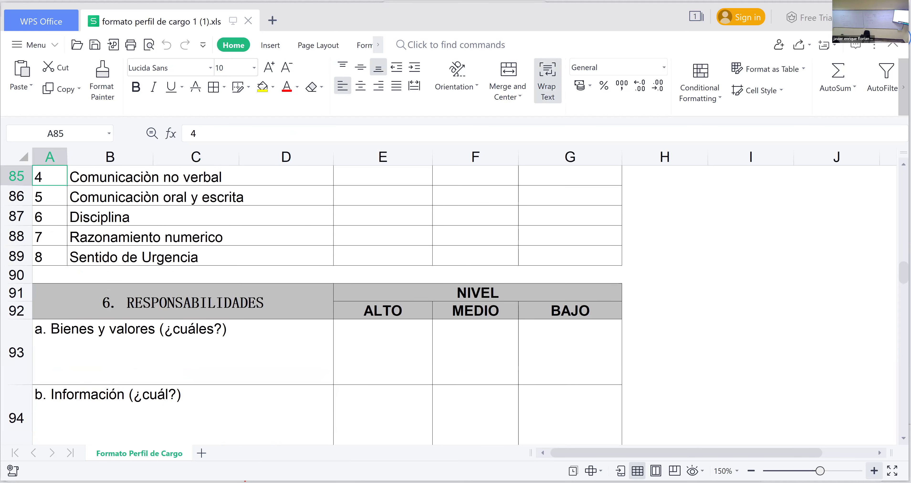
key(Up)
key(Up)
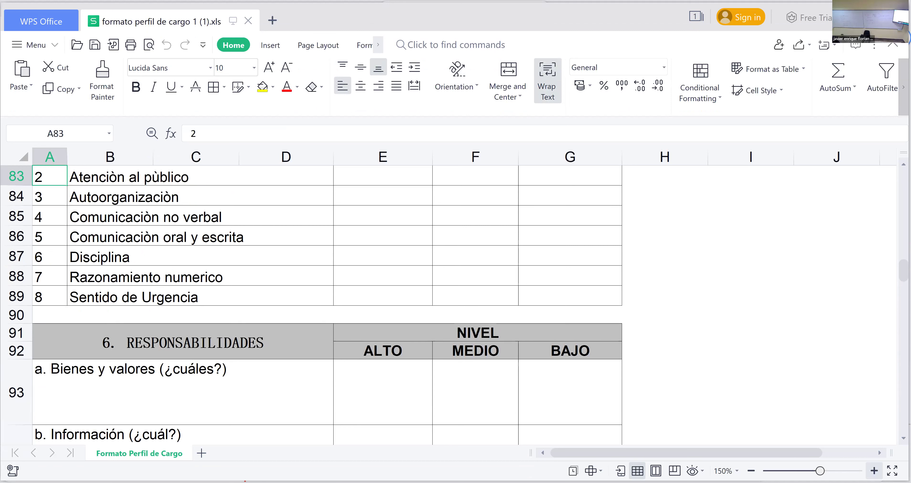
key(Up)
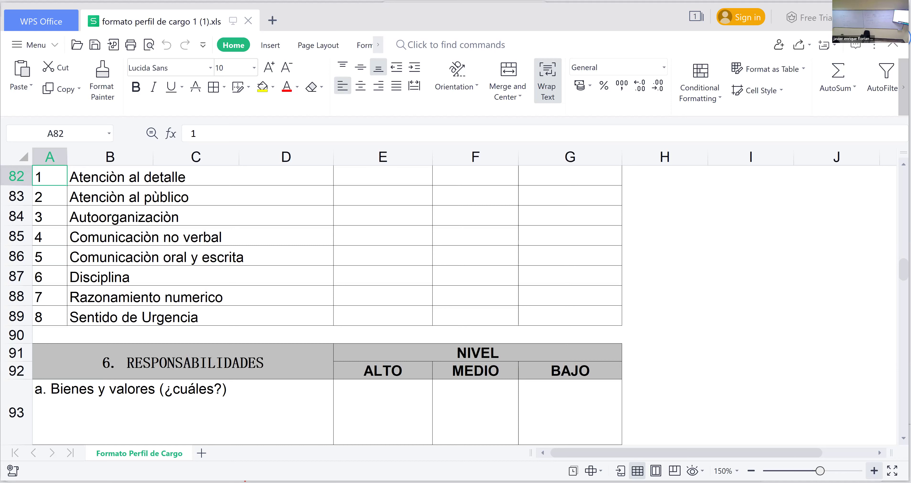
- Move past the responsibilities to 7.1 CARGA FÍSICA and examine the PORCENTAJE DE LA JORNADA LABORAL ranges of section 7
key(Down)
key(Down)
key(Down)
key(Down)
key(Down)
key(Down)
key(Down)
key(Down)
key(Down)
key(Down)
key(Down)
key(Down)
key(Down)
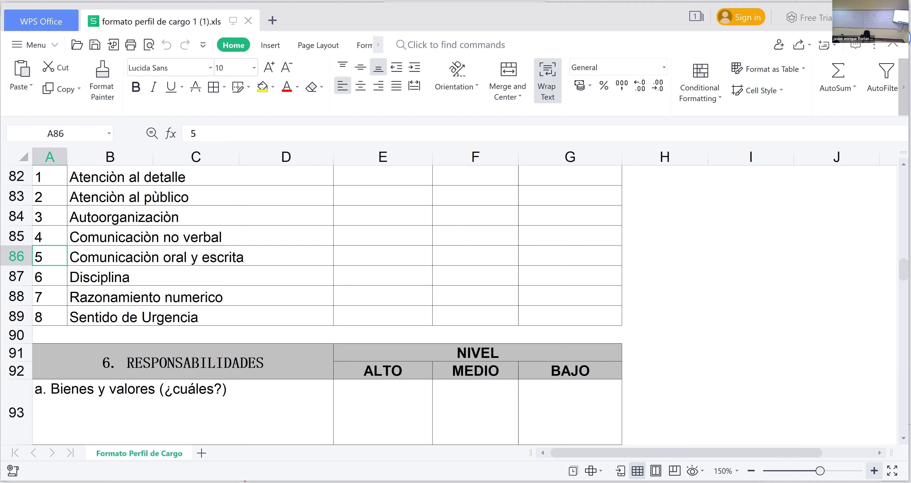
key(Down)
key(Down)
key(Down)
key(Down)
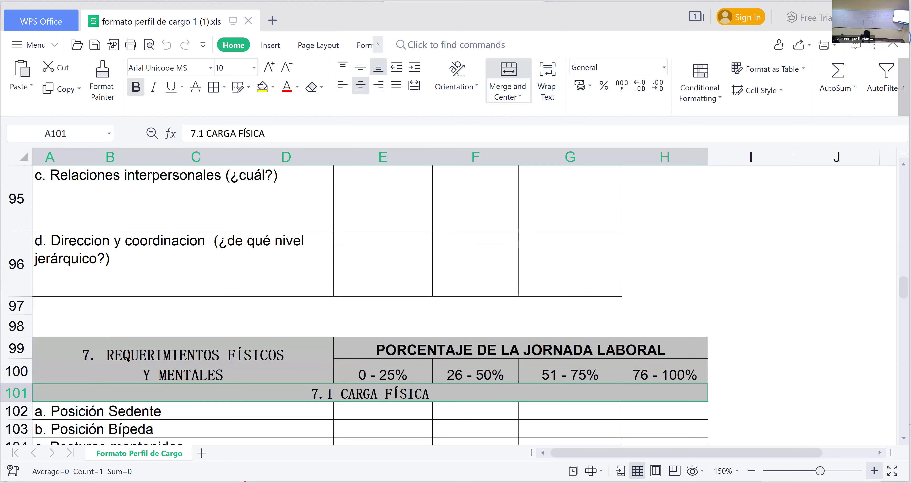
- Return to Bienes y valores and examine the responsibility items through Direccion y coordinacion
key(Up)
key(Up)
key(Up)
key(Up)
key(Up)
key(Up)
key(Up)
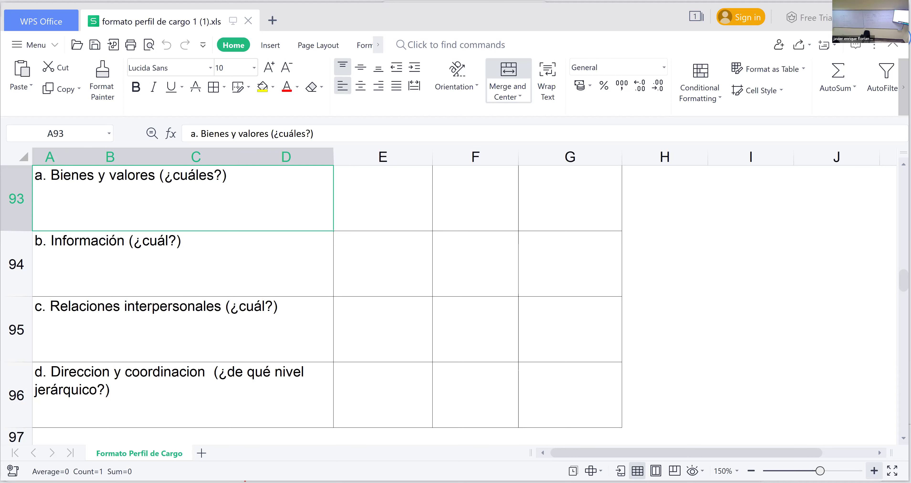
- Go back up to Disciplina and review the NIVEL columns of section 6. RESPONSABILIDADES
key(Up)
key(Up)
key(Up)
key(Up)
key(Up)
key(Up)
key(Up)
key(Up)
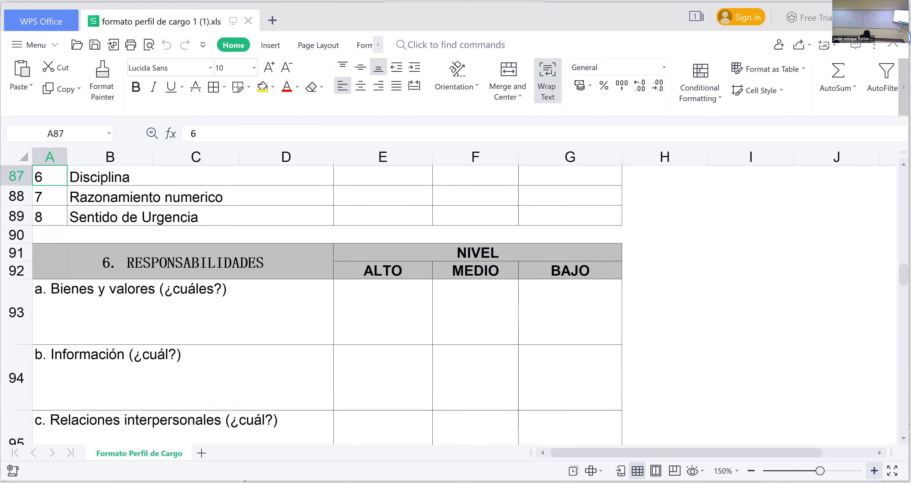
- Recheck the end of the technical competencies and the responsibilities below them, stopping at Información
key(Down)
key(Down)
key(Down)
key(Down)
key(Down)
key(Down)
key(Down)
key(Down)
key(Down)
key(Down)
key(Down)
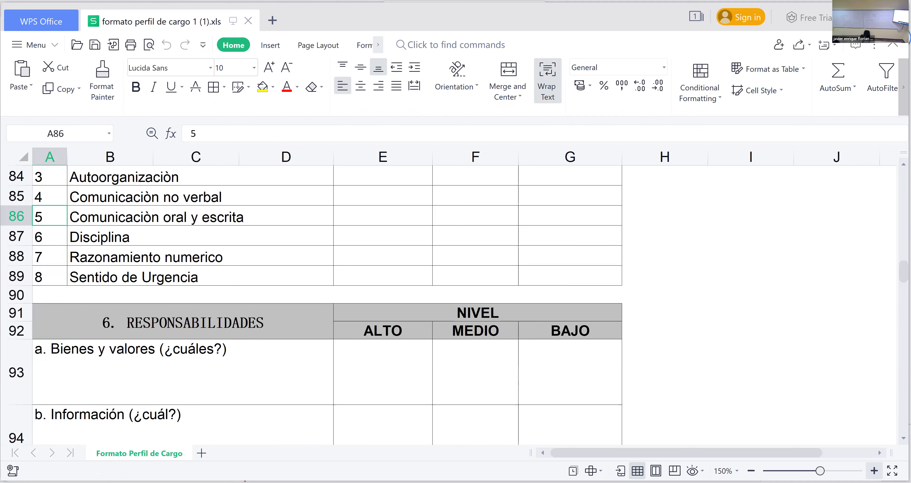
key(Up)
key(Up)
key(Up)
key(Up)
key(Up)
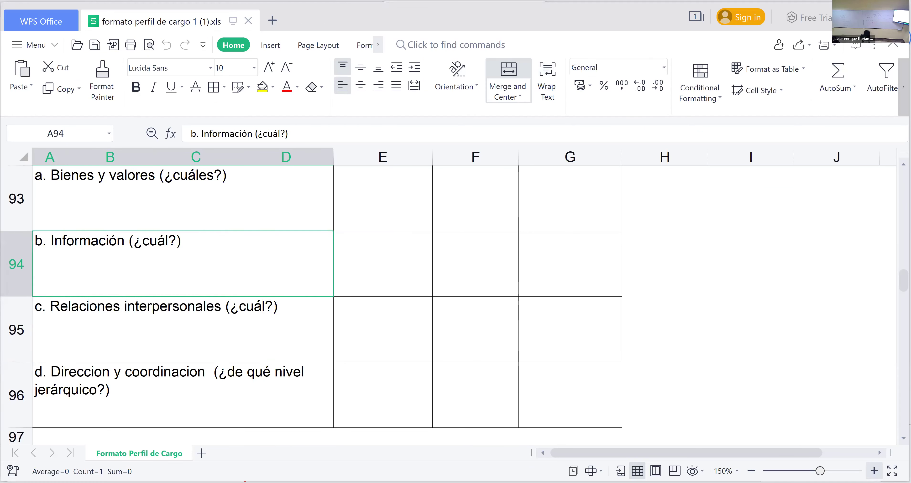
- Examine the Direccion y coordinacion item and return to the start of section 6. RESPONSABILIDADES
key(Down)
key(Down)
key(Down)
key(Down)
key(Down)
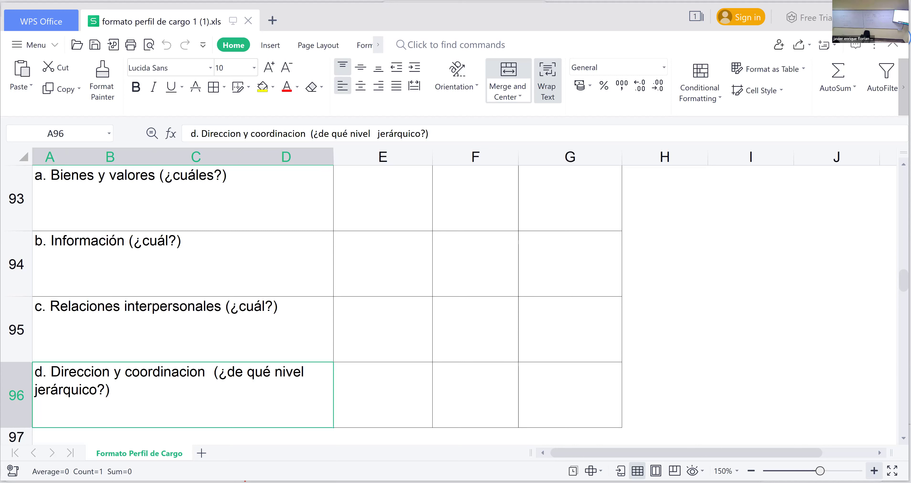
key(Up)
key(Up)
key(Up)
key(Up)
key(Up)
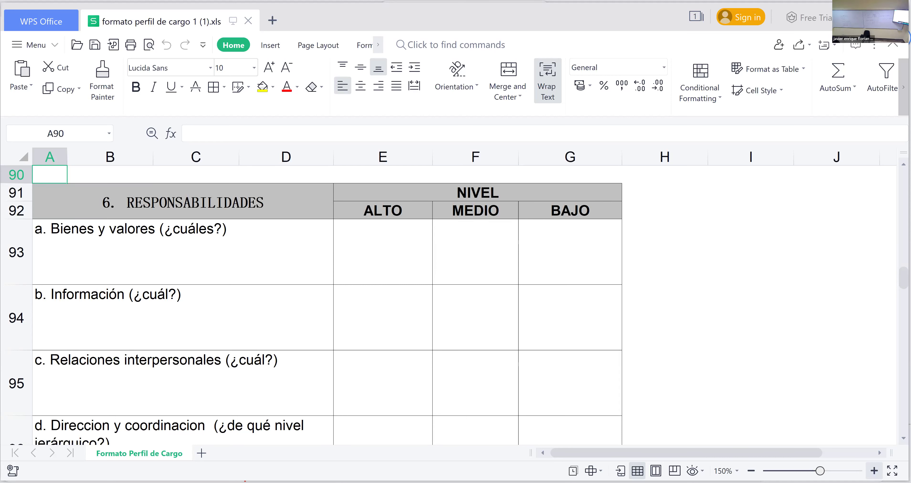
- Review the responsibility items down to the beginning of section 7 and go back above the section 6 heading
key(Down)
key(Down)
key(Down)
key(Down)
key(Down)
key(Down)
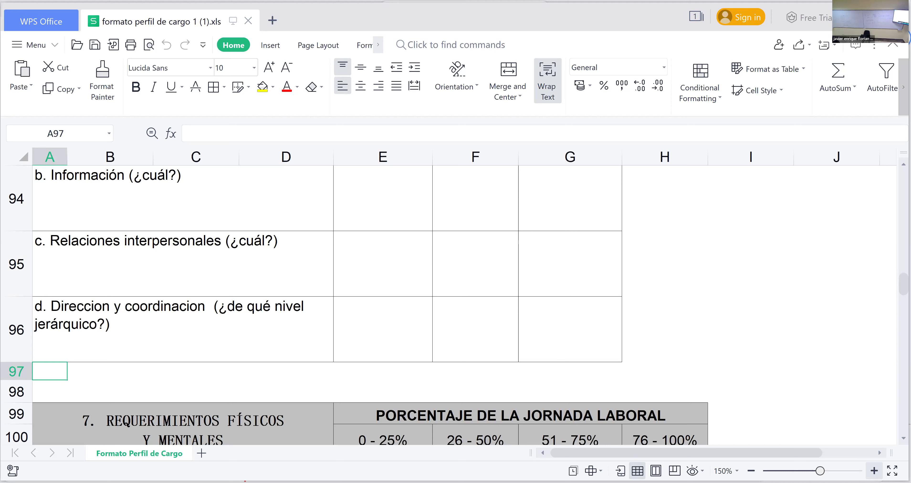
key(Up)
key(Up)
key(Up)
key(Up)
key(Up)
key(Up)
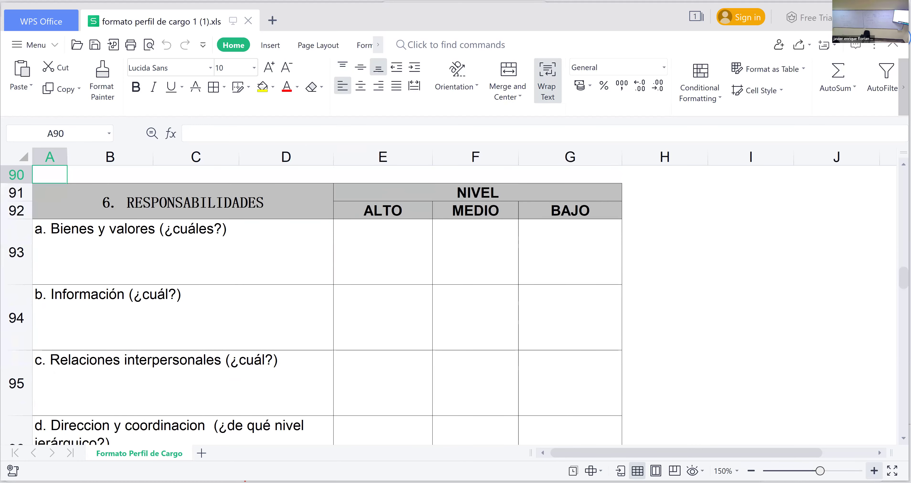
- Move through the responsibilities to section 7. REQUERIMIENTOS FÍSICOS Y MENTALES and continue to Posturas mantenidas
key(Down)
key(Down)
key(Down)
key(Down)
key(Down)
key(Down)
key(Down)
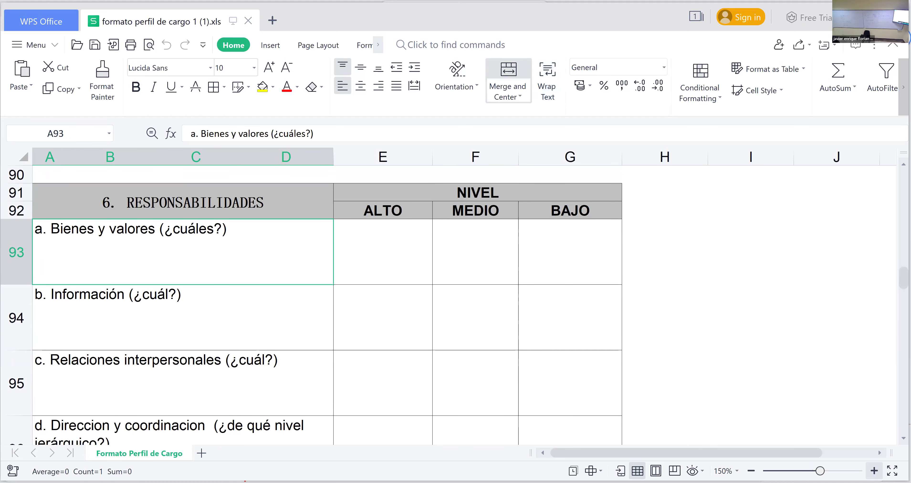
key(Down)
key(Down)
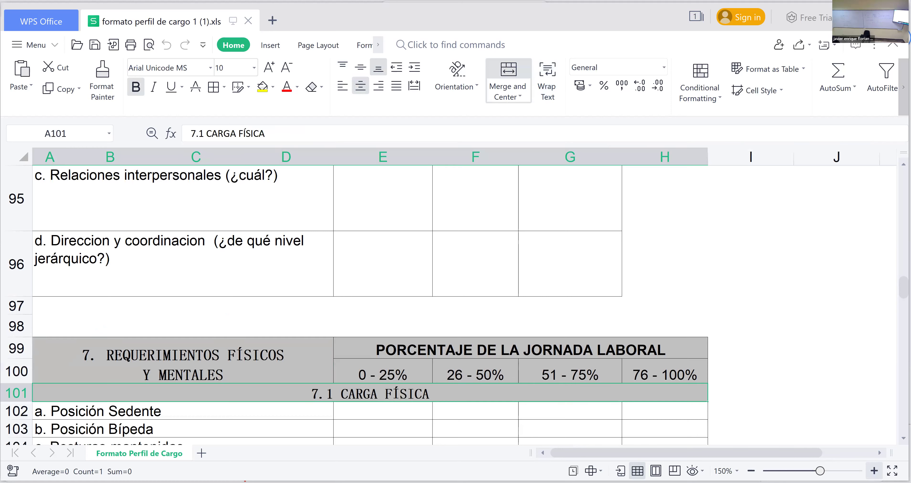
key(Down)
key(Down)
key(Down)
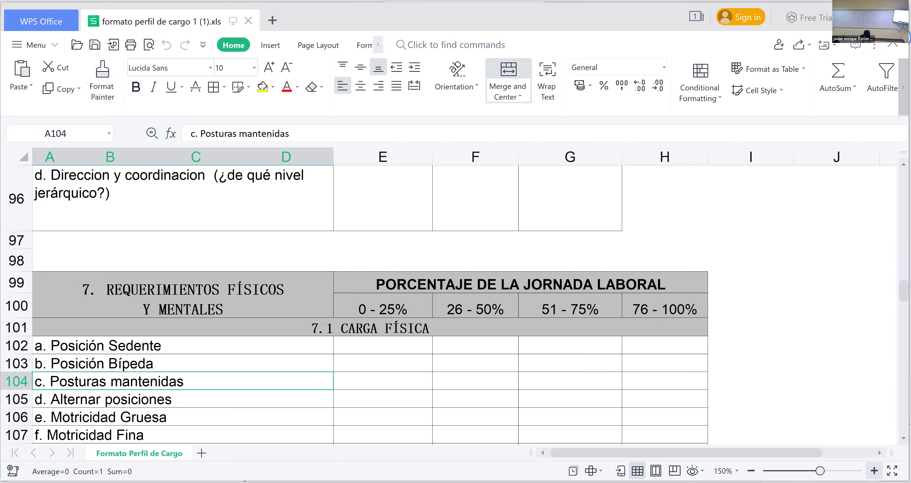
- Examine the physical load items down to the 7.2 CARGA MENTAL section and return to the 7.1 CARGA FÍSICA heading
key(Down)
key(Down)
key(Down)
key(Down)
key(Down)
key(Down)
key(Down)
key(Down)
key(Up)
key(Up)
key(Up)
key(Up)
key(Up)
key(Up)
key(Up)
key(Up)
key(Up)
key(Up)
key(Up)
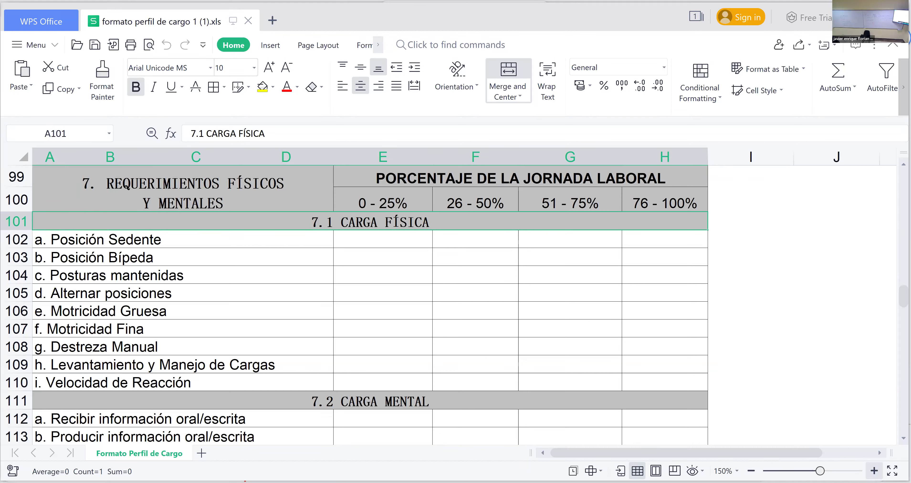
- Go through the physical load items from Posición Sedente and continue to Análisis de información under 7.2 CARGA MENTAL
key(Down)
key(Down)
key(Down)
key(Down)
key(Down)
key(Down)
key(Down)
key(Down)
key(Down)
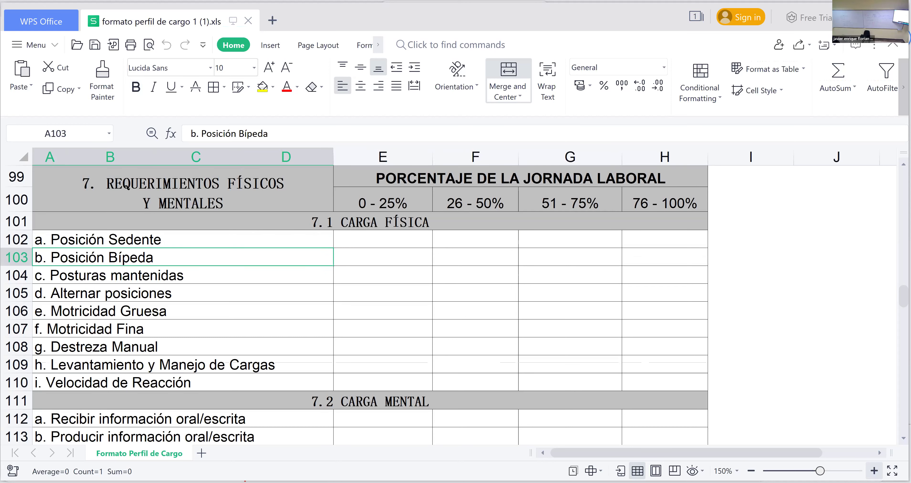
key(Down)
key(Down)
key(Down)
key(Down)
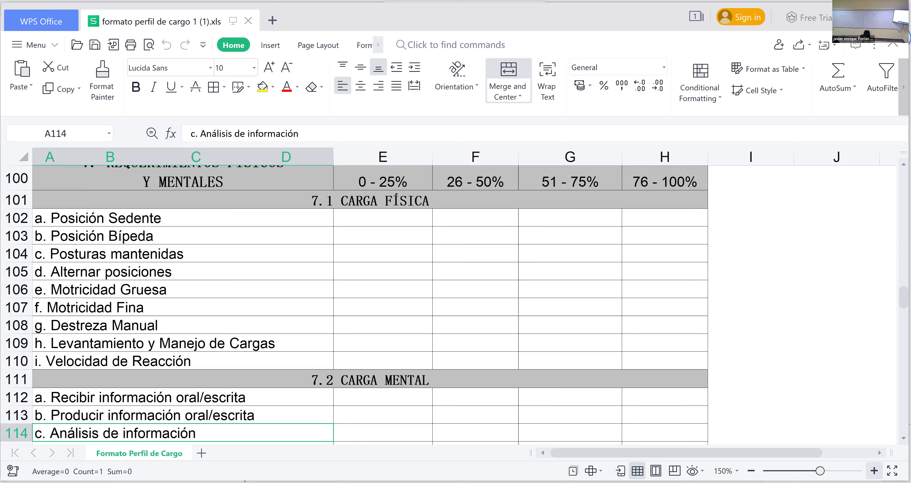
- Examine the mental load items from Emitir respuestas rápidas to Tareas de precisión visimotora
key(Down)
key(Down)
key(Down)
key(Down)
key(Down)
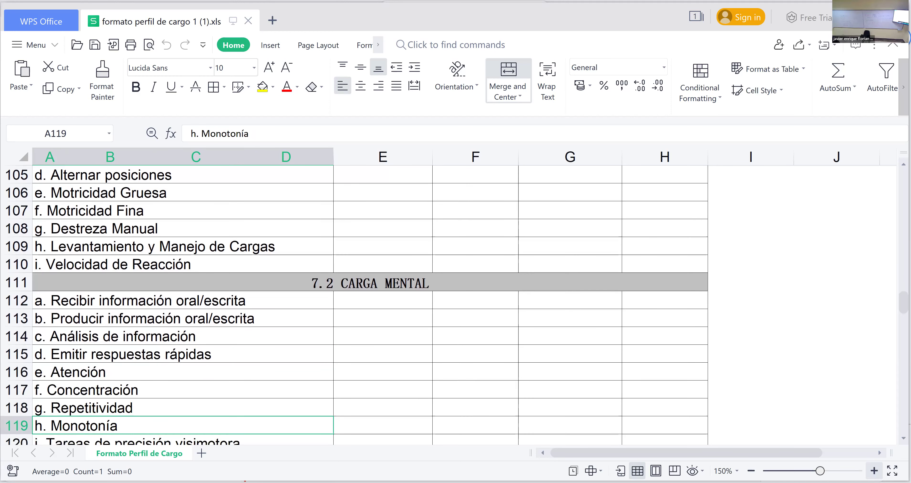
key(Down)
- Go back up through the mental load and physical load items to the 7.1 CARGA FÍSICA heading
key(Up)
key(Up)
key(Up)
key(Up)
key(Up)
key(Up)
key(Up)
key(Up)
key(Up)
key(Up)
key(Up)
key(Up)
key(Up)
key(Up)
key(Up)
key(Up)
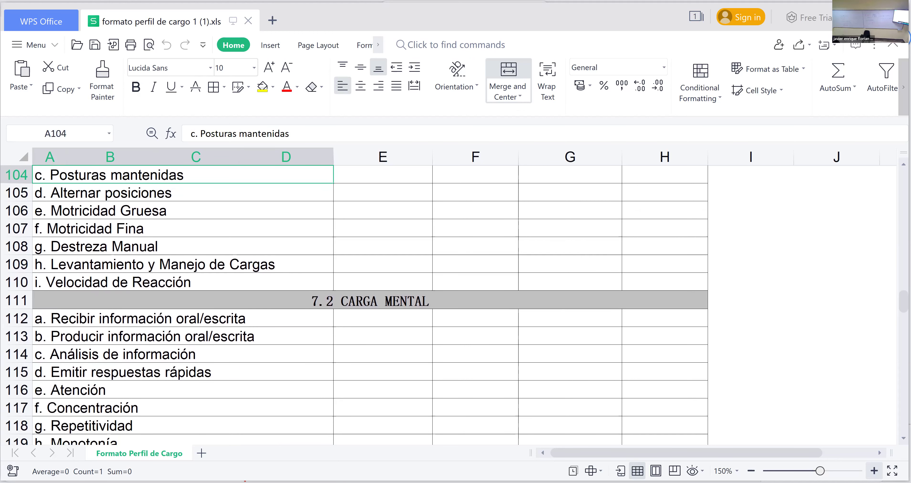
key(Up)
key(Up)
key(Up)
- Review the physical load items from Posición Sedente to Velocidad de Reacción and stop at the 7.2 CARGA MENTAL heading
key(Down)
key(Down)
key(Down)
key(Down)
key(Down)
key(Down)
key(Down)
key(Down)
key(Down)
key(Down)
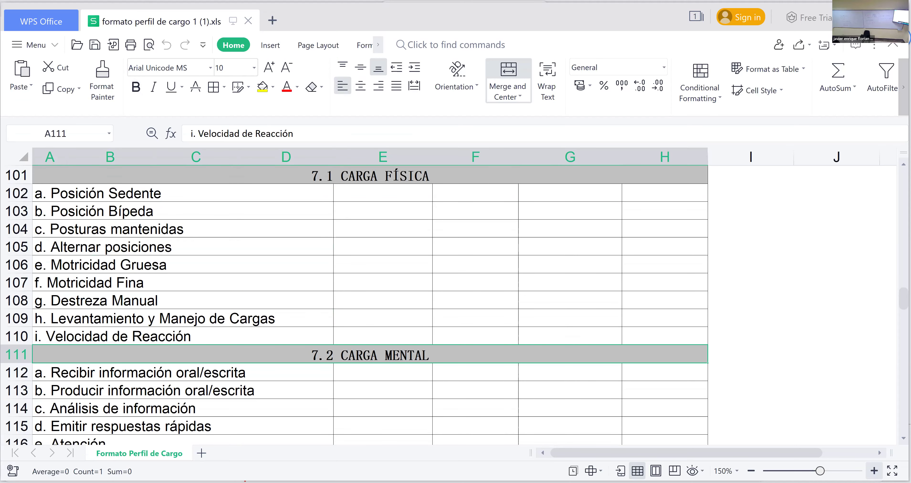
- Review the mental load items from Recibir información oral/escrita to Monotonía under 7.2 CARGA MENTAL
key(Down)
key(Down)
key(Down)
key(Down)
key(Down)
key(Down)
key(Down)
key(Down)
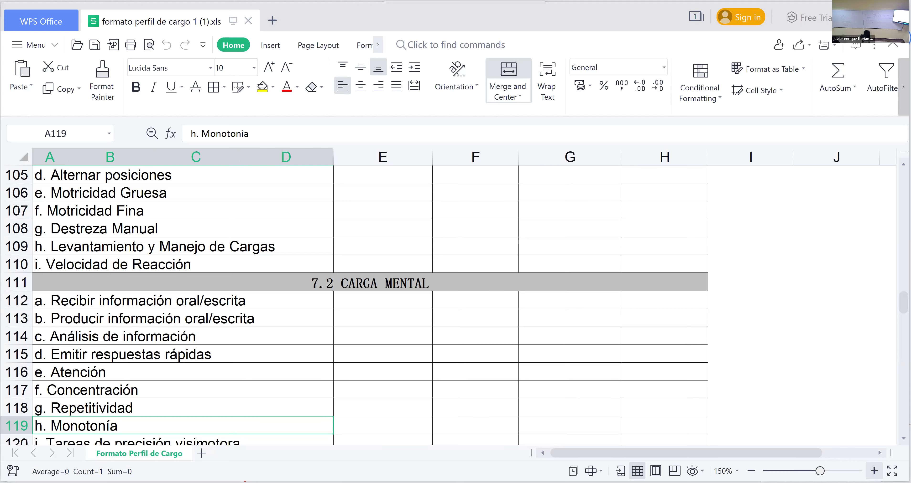
- Examine the remaining mental load items from Tareas de precisión visimotora to Valoración de la realidad, stopping at the 7.3 SENSOPERCEPCIÓN heading
key(Down)
key(Down)
key(Down)
key(Down)
key(Down)
key(Down)
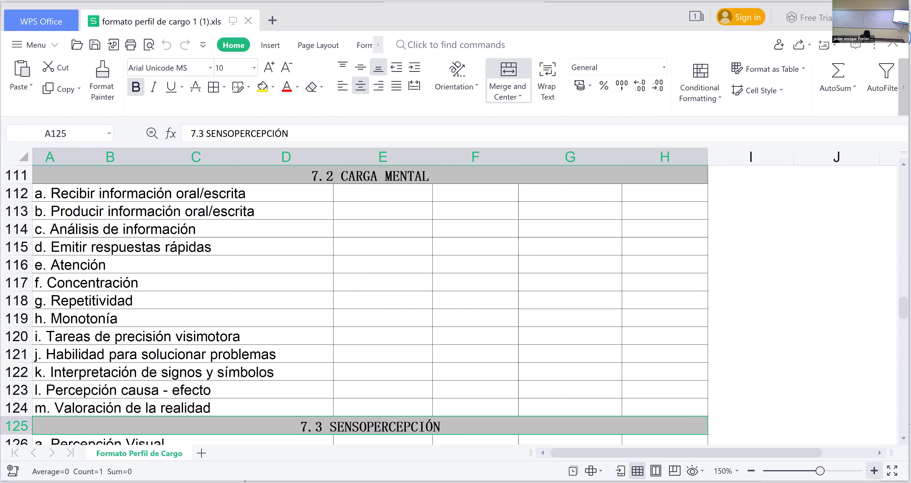
- Skim the 7.3 SENSOPERCEPCIÓN items and the signature lines down to the header row of section 8, EXÁMENES OCUPACIONALES DE INGRESO
key(Down)
key(Down)
key(Down)
key(Down)
key(Down)
key(Down)
key(Down)
key(Down)
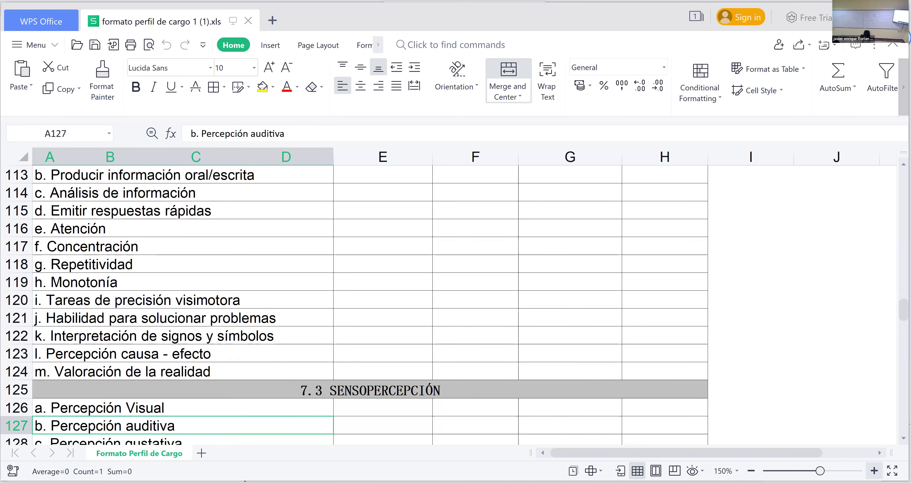
key(Down)
key(Down)
key(Down)
key(Down)
key(Down)
key(Down)
key(Down)
key(Down)
key(Down)
key(Down)
key(Down)
key(Down)
key(Down)
key(Down)
key(Down)
key(Down)
key(Down)
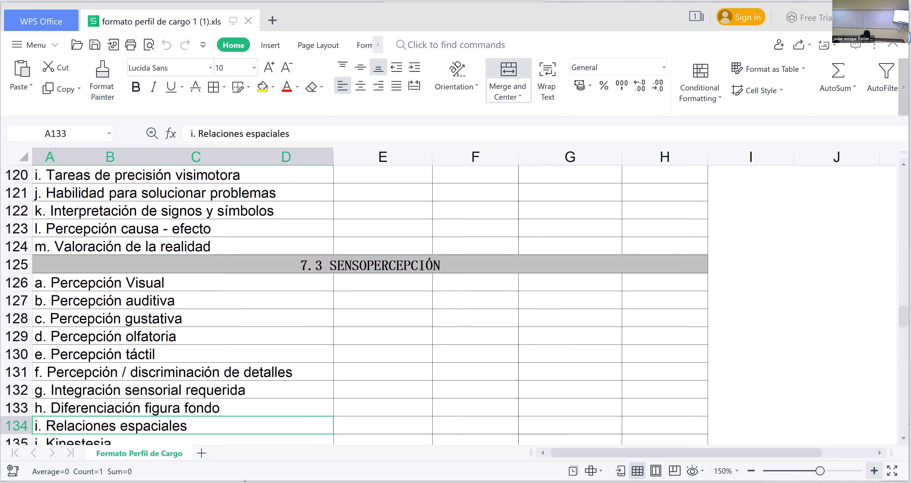
- Go back up through the sensory perception items to the 7.3 SENSOPERCEPCIÓN heading
key(Up)
key(Up)
key(Up)
key(Up)
key(Up)
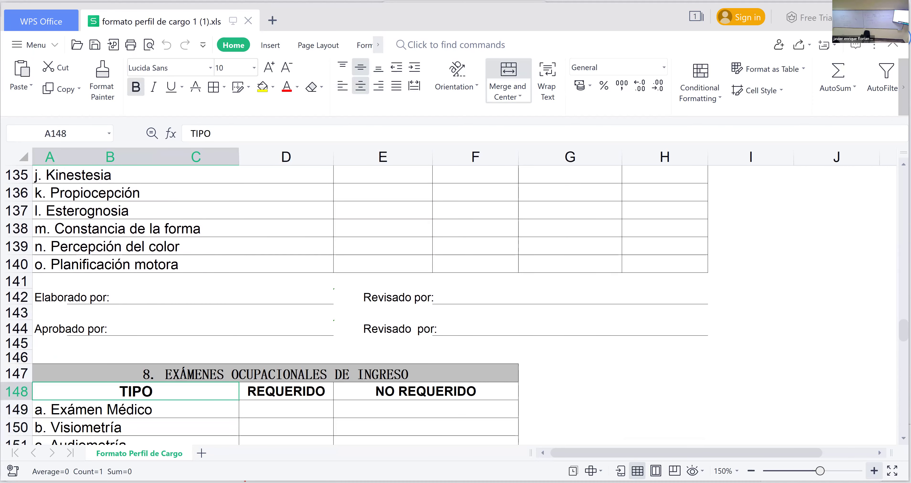
key(Up)
key(Up)
key(Up)
key(Up)
key(Up)
key(Up)
key(Up)
key(Up)
key(Up)
key(Up)
key(Up)
key(Up)
key(Up)
key(Up)
key(Up)
key(Up)
key(Up)
key(Up)
key(Up)
key(Up)
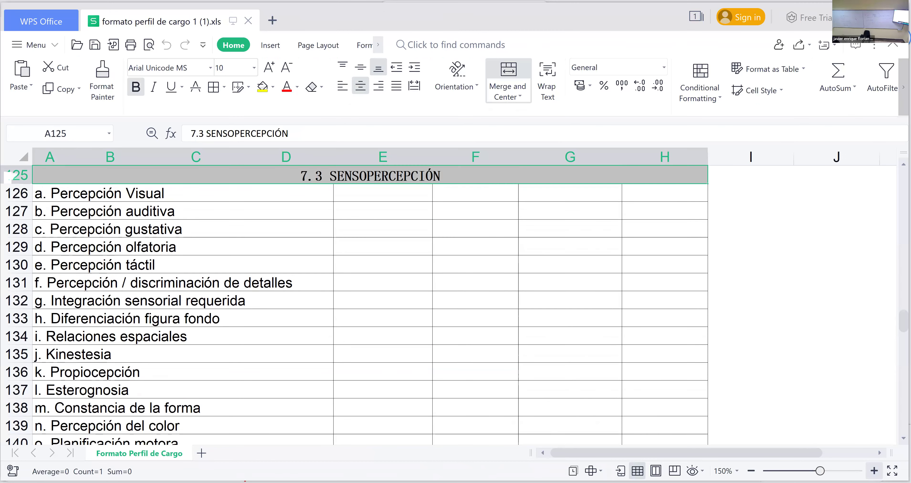
- Look back over the mental load items from Valoración de la realidad up to the 7.2 CARGA MENTAL heading
key(Down)
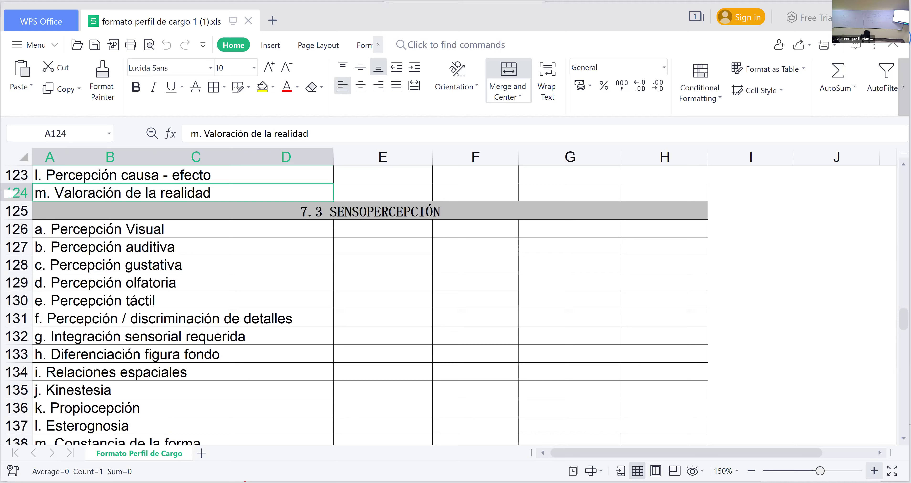
key(Up)
key(Up)
key(Up)
key(Up)
key(Up)
key(Up)
key(Up)
key(Up)
key(Up)
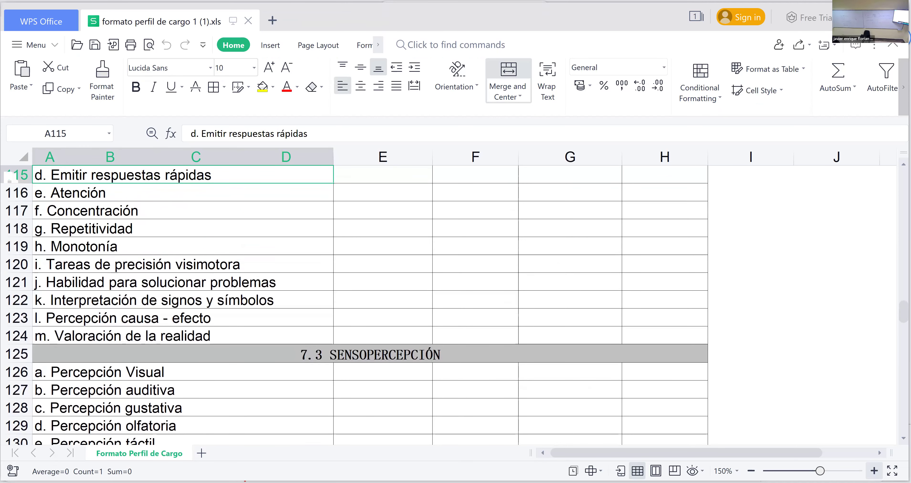
key(Up)
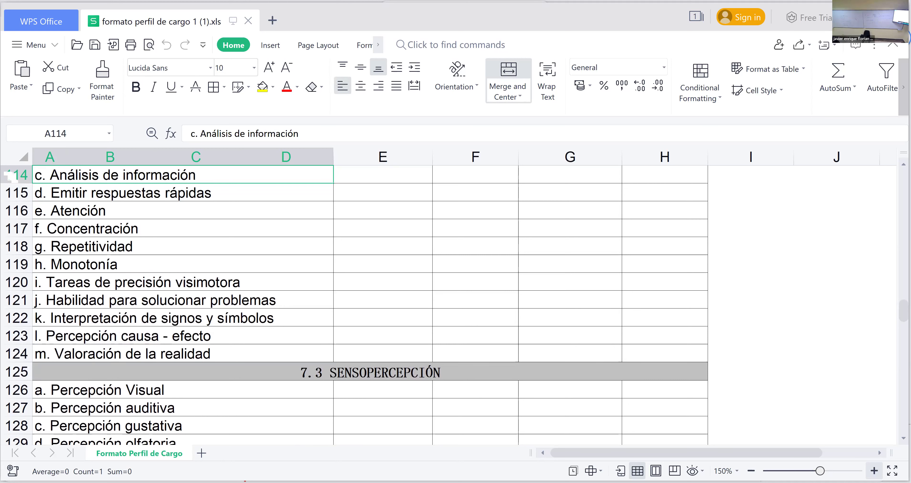
key(Up)
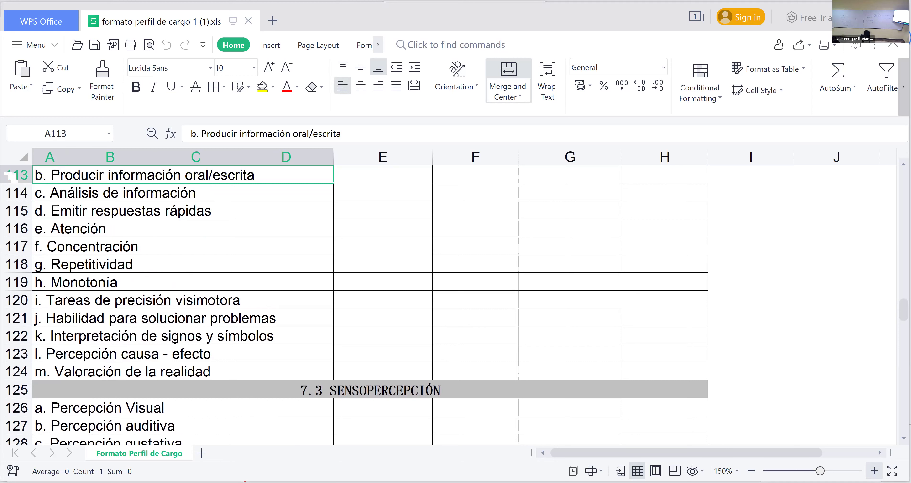
key(Up)
key(Up)
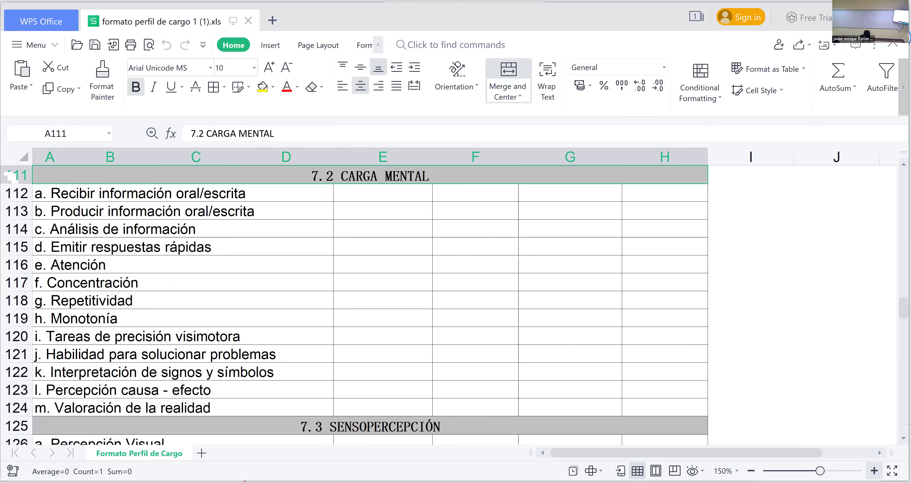
- Review the full list of mental load items and continue to Percepción auditiva under 7.3 SENSOPERCEPCIÓN
key(Down)
key(Down)
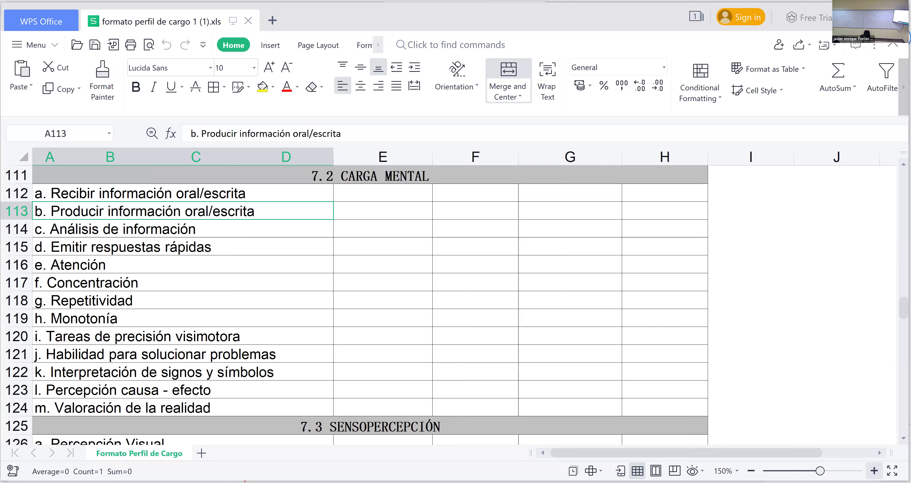
key(Down)
key(Down)
key(Down)
key(Down)
key(Down)
key(Down)
key(Down)
key(Down)
key(Down)
key(Down)
key(Down)
key(Down)
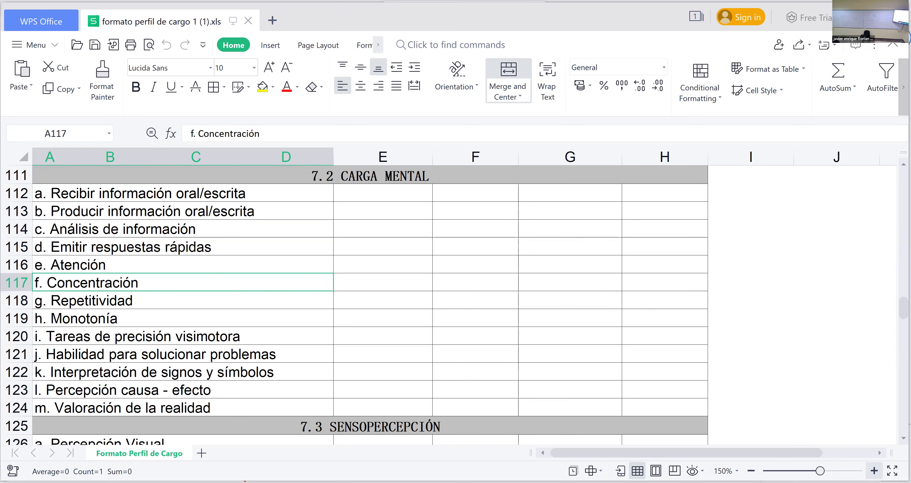
key(Down)
key(Down)
key(Down)
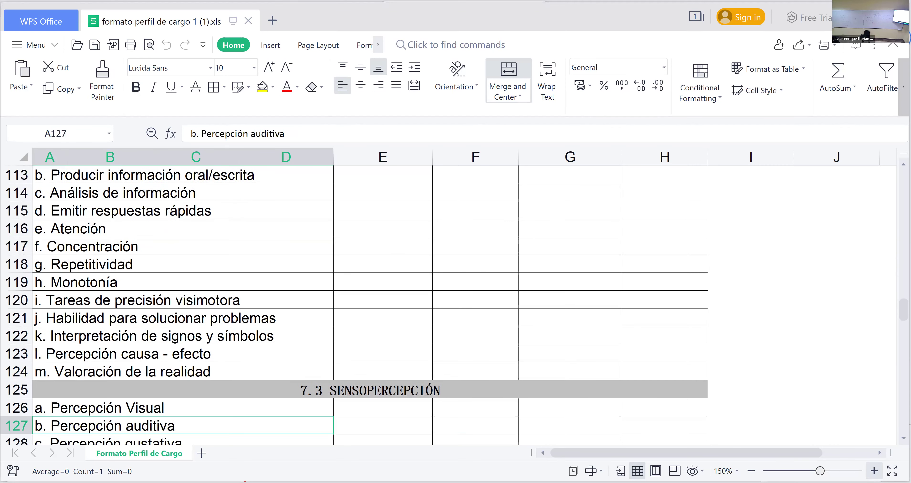
- Examine the sensory perception items from Percepción gustativa to Planificación motora
key(Down)
key(Down)
key(Down)
key(Down)
key(Down)
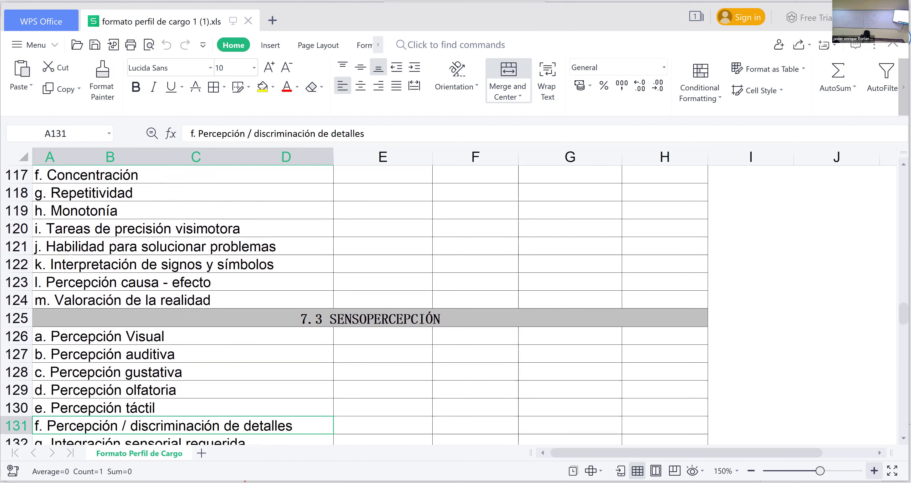
key(Down)
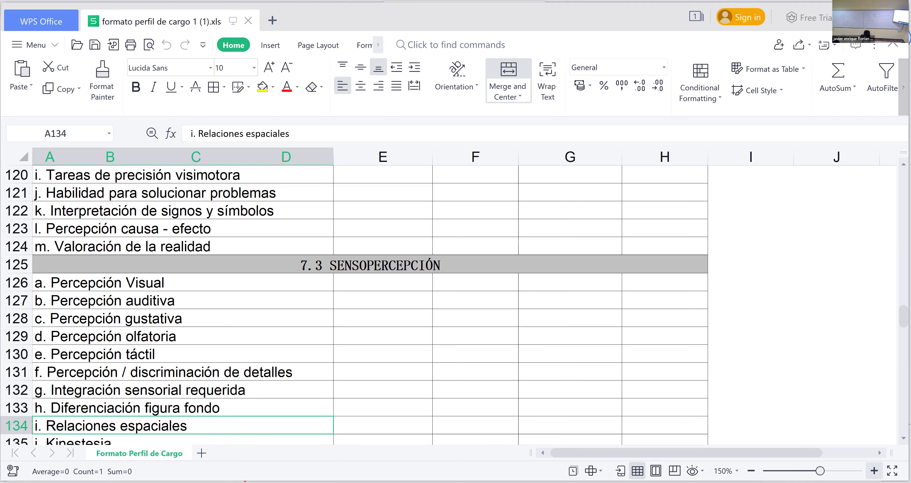
key(Down)
key(Down)
key(Down)
key(Down)
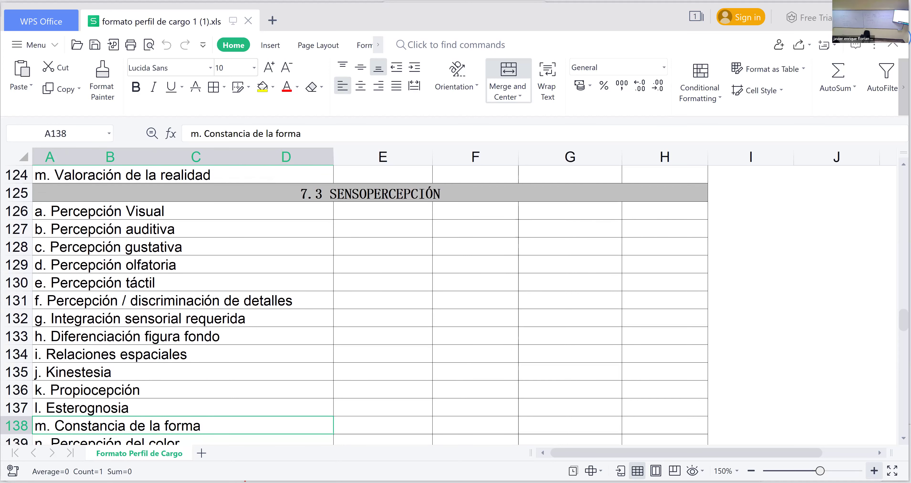
key(Down)
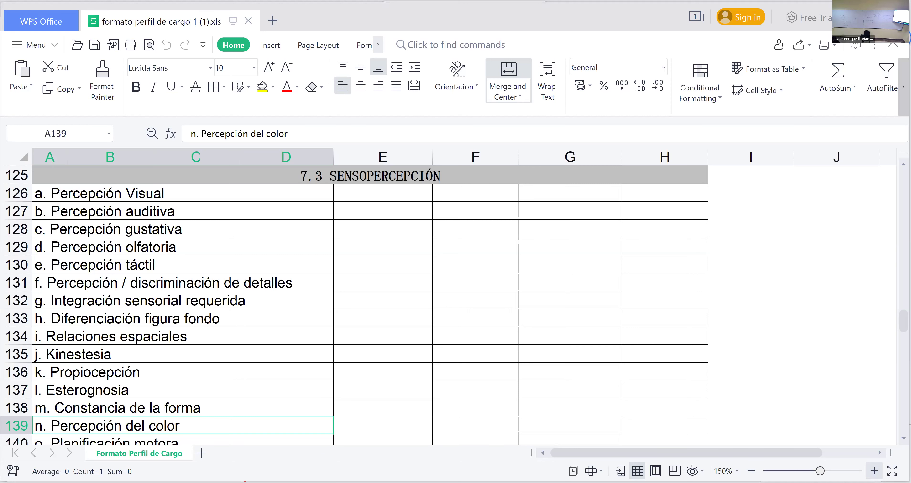
click(106, 441)
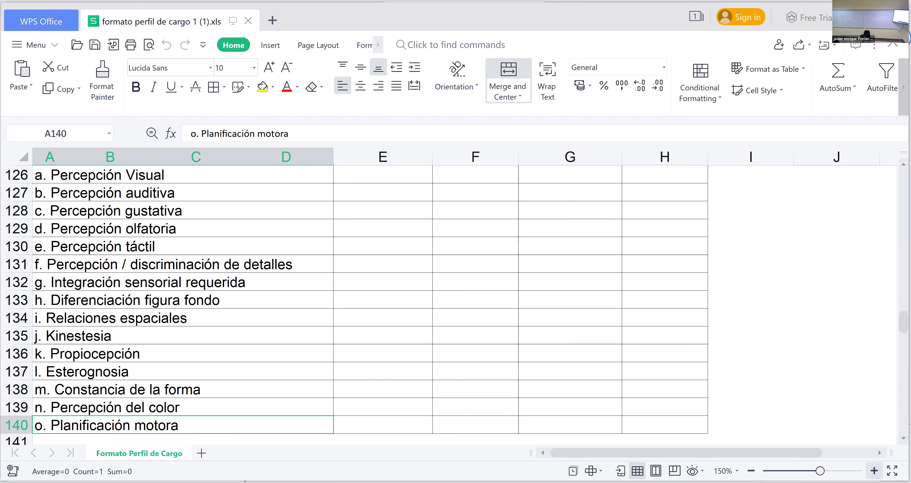
- View the Elaborado por, Revisado por and Aprobado por lines and the start of section 8, EXÁMENES OCUPACIONALES DE INGRESO
key(Down)
key(Down)
key(Down)
key(Down)
key(Down)
key(Down)
key(Down)
key(Down)
key(Down)
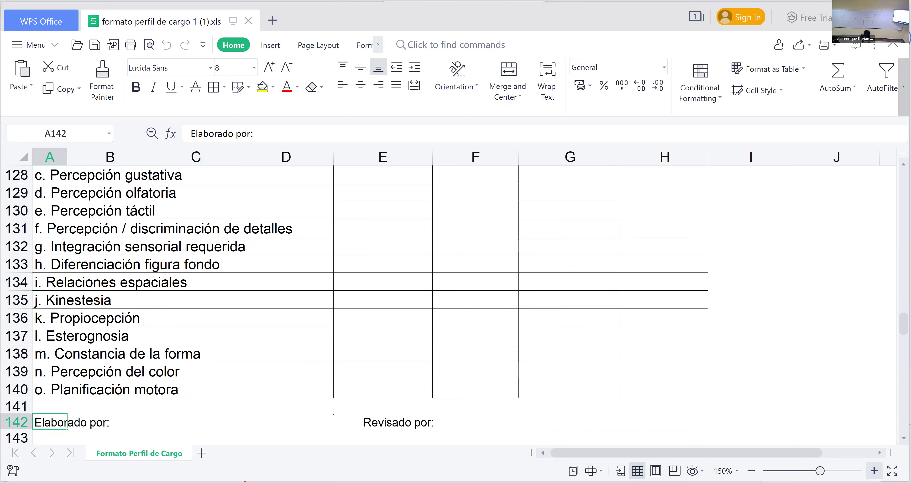
- Return from the section 8 header row to Percepción Visual, the first sensory perception item
key(Up)
key(Up)
key(Up)
key(Up)
key(Up)
key(Up)
key(Up)
key(Up)
key(Up)
key(Up)
key(Up)
key(Up)
key(Up)
key(Up)
key(Up)
key(Up)
key(Up)
key(Up)
key(Up)
key(Up)
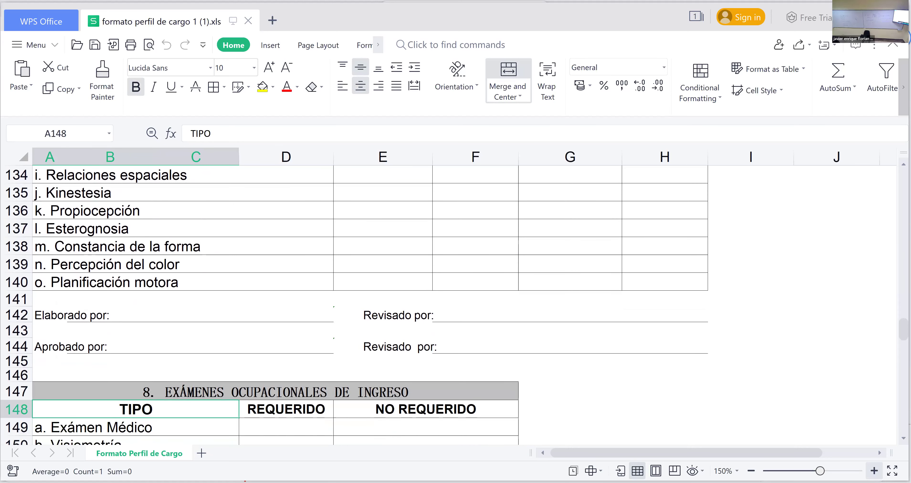
key(Up)
key(Up)
key(Up)
key(Up)
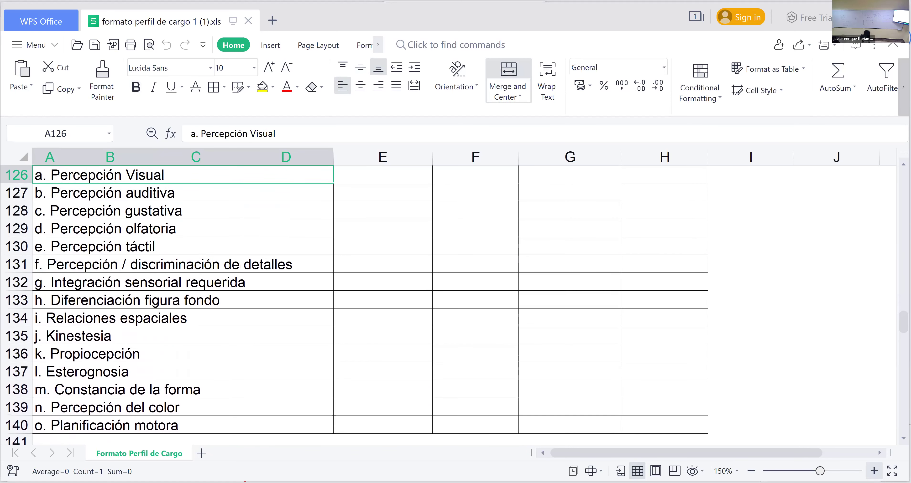
- Go through the sensory perception items again, from Percepción Visual to the blank row below Planificación motora
key(Down)
key(Down)
key(Down)
key(Down)
key(Down)
key(Down)
key(Down)
key(Down)
key(Down)
key(Down)
key(Down)
key(Down)
key(Down)
key(Down)
key(Down)
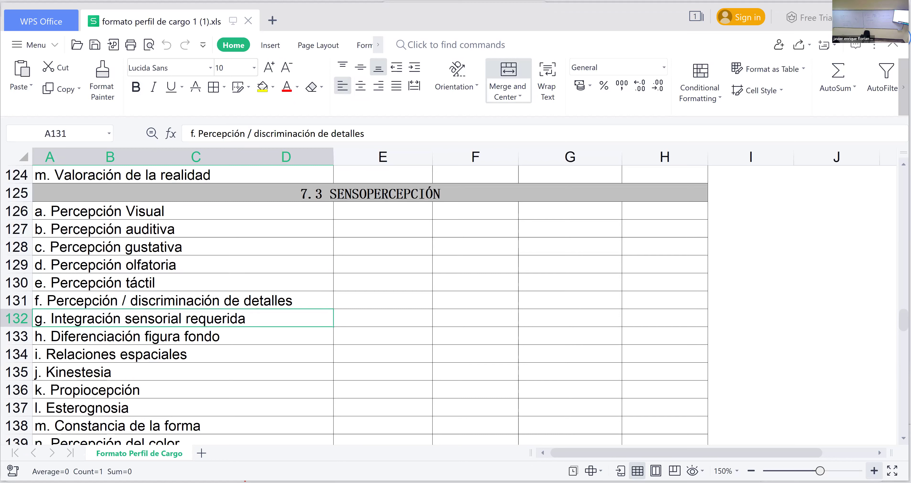
key(Down)
key(Down)
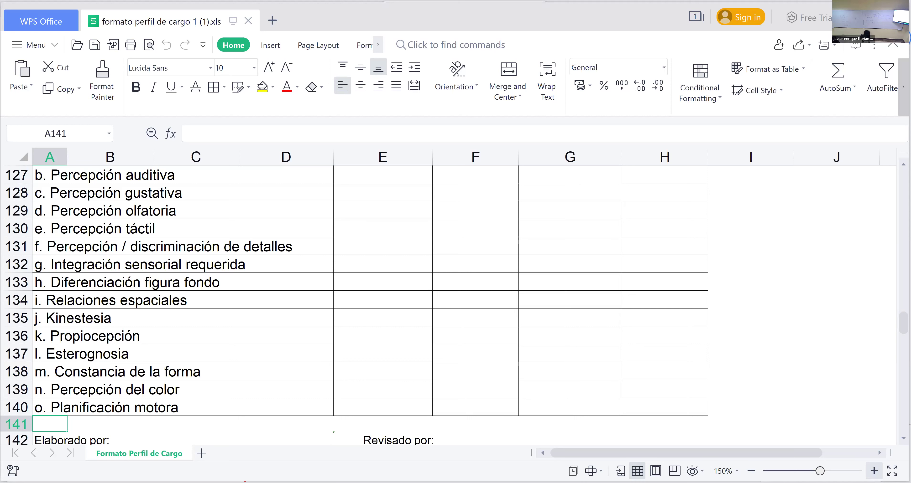
- Go back up through the sensory perception items from below Planificación motora to the 7.3 SENSOPERCEPCIÓN header
key(Up)
key(Up)
key(Up)
key(Up)
key(Up)
key(Up)
key(Up)
key(Up)
key(Up)
key(Up)
key(Up)
key(Up)
key(Up)
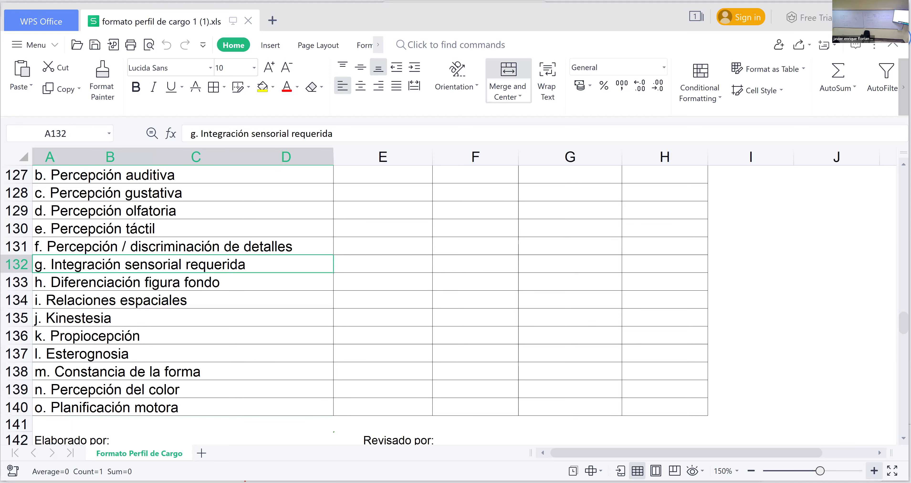
key(Up)
key(Up)
key(Up)
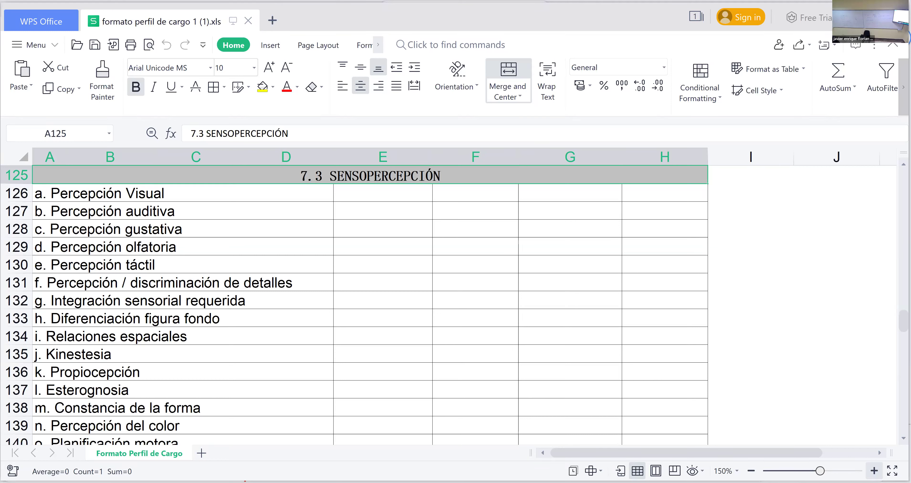
- Examine the 7.3 SENSOPERCEPCIÓN items from Percepción Visual down to the signature lines ending at Aprobado por
key(Down)
key(Down)
key(Down)
key(Down)
key(Down)
key(Down)
key(Down)
key(Down)
key(Down)
key(Down)
key(Down)
key(Down)
key(Down)
key(Down)
key(Down)
key(Down)
key(Down)
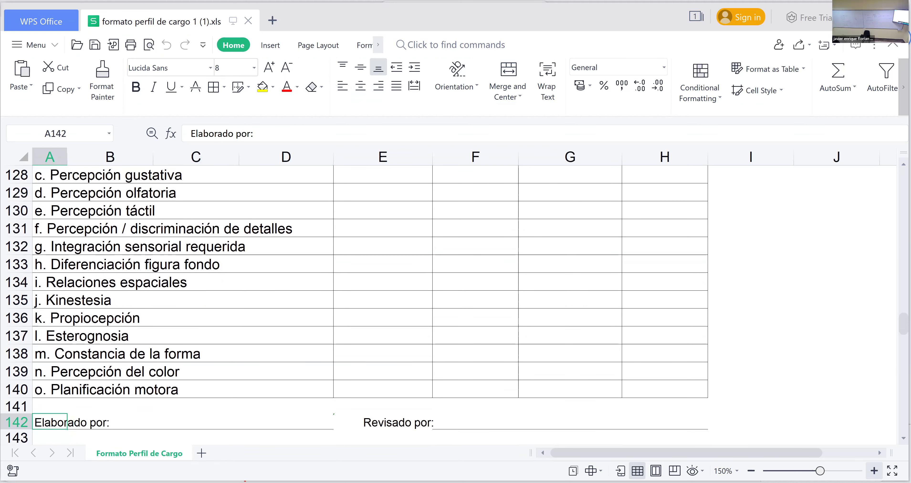
key(Down)
key(Down)
key(Down)
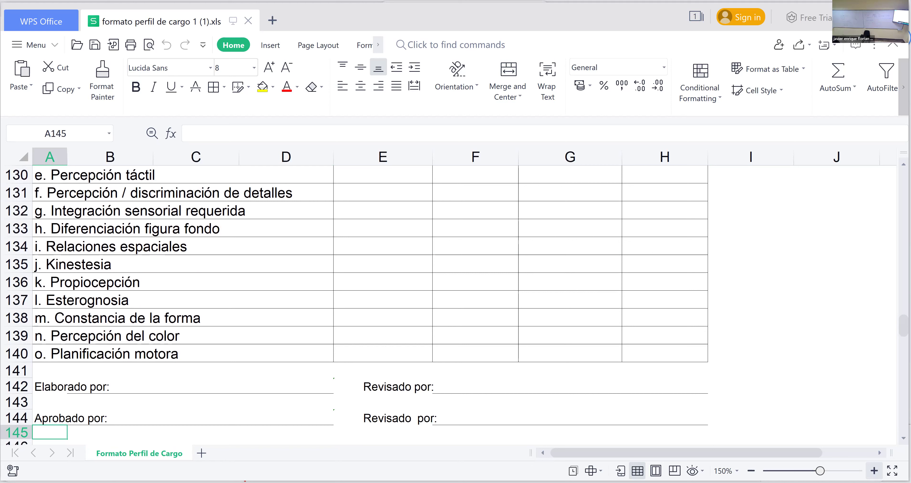
- Return from the Elaborado por line to the Percepción táctil item in the sensory perception list
click(49, 387)
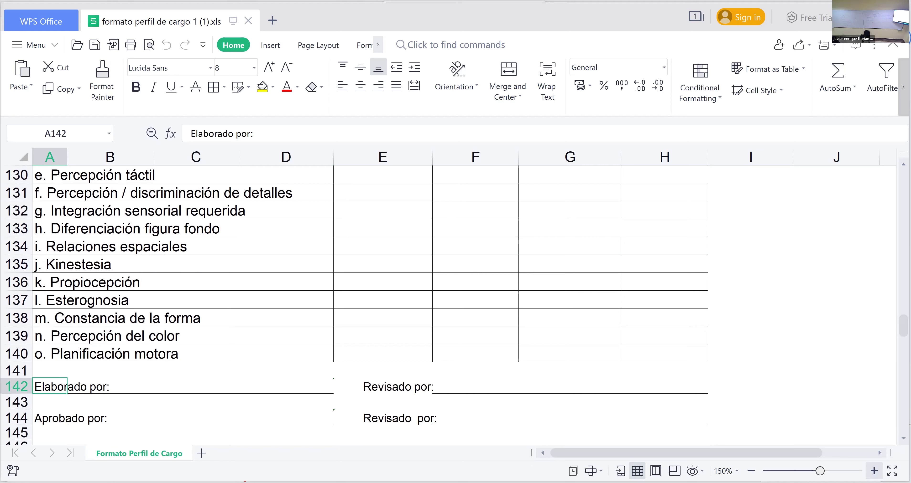
key(Up)
key(Up)
key(Up)
key(Up)
key(Up)
key(Up)
key(Up)
key(Up)
key(Up)
key(Up)
key(Up)
key(Up)
key(Up)
key(Up)
key(Up)
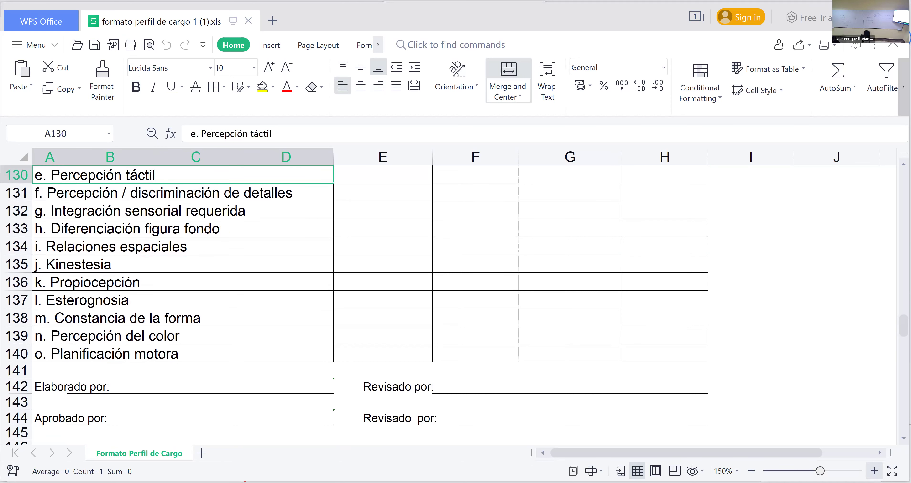
- Review the sensory items from Percepción / discriminación de detalles through Planificación motora, ending at the blank row below Elaborado por
key(Down)
key(Down)
key(Down)
key(Down)
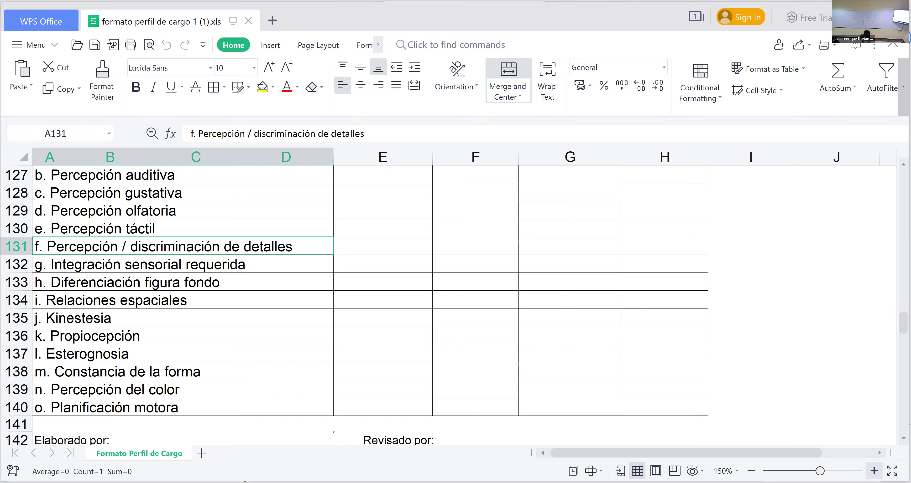
key(Down)
key(Down)
key(Down)
key(Down)
key(Down)
key(Down)
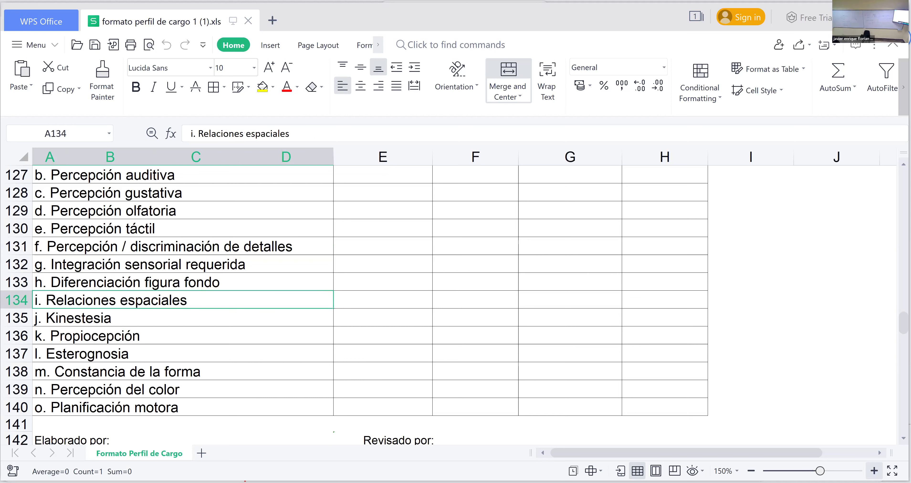
key(Down)
key(Down)
key(Down)
key(Down)
key(Down)
key(Down)
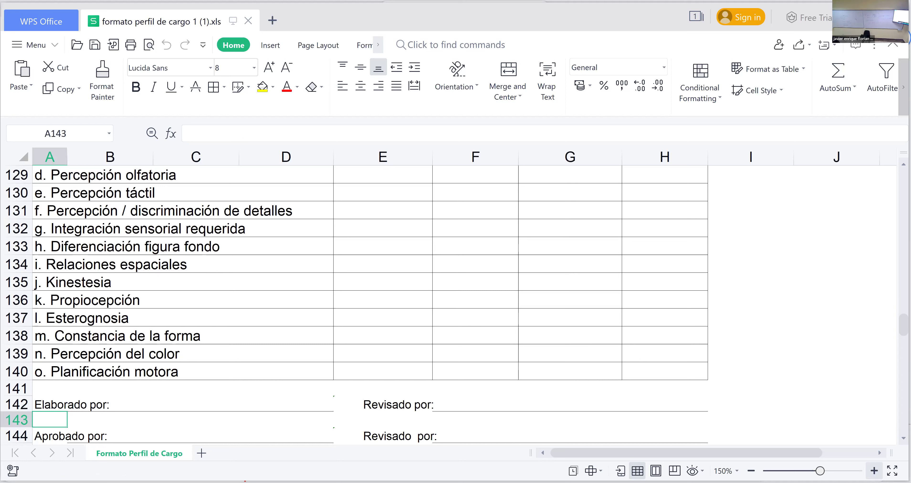
- Recheck the Percepción del color and Planificación motora items, ending at the Aprobado por line
click(49, 389)
click(106, 371)
click(106, 354)
click(106, 372)
key(Down)
key(Down)
key(Down)
key(Down)
key(Down)
key(Down)
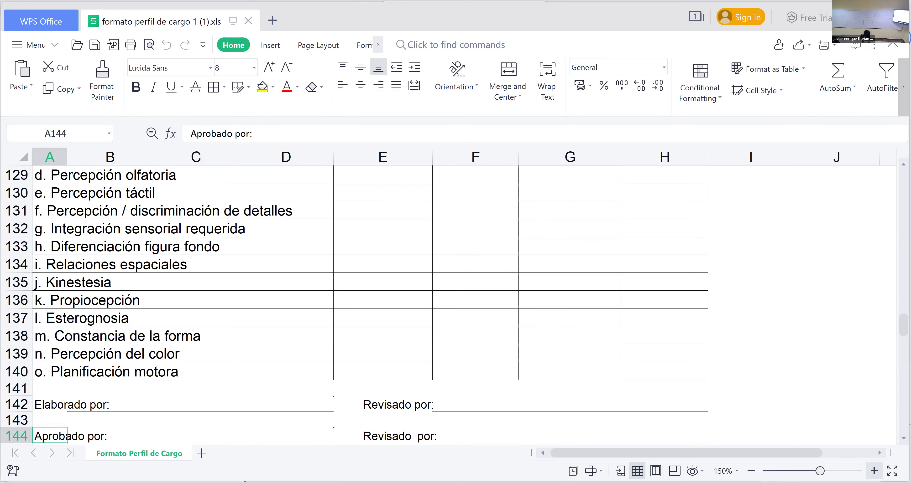
- View the section 8 EXÁMENES OCUPACIONALES DE INGRESO list through Rx de columna and select the Glicemia item
key(Down)
key(Down)
key(Down)
key(Down)
key(Down)
key(Down)
key(Down)
key(Down)
key(Down)
key(Down)
key(Down)
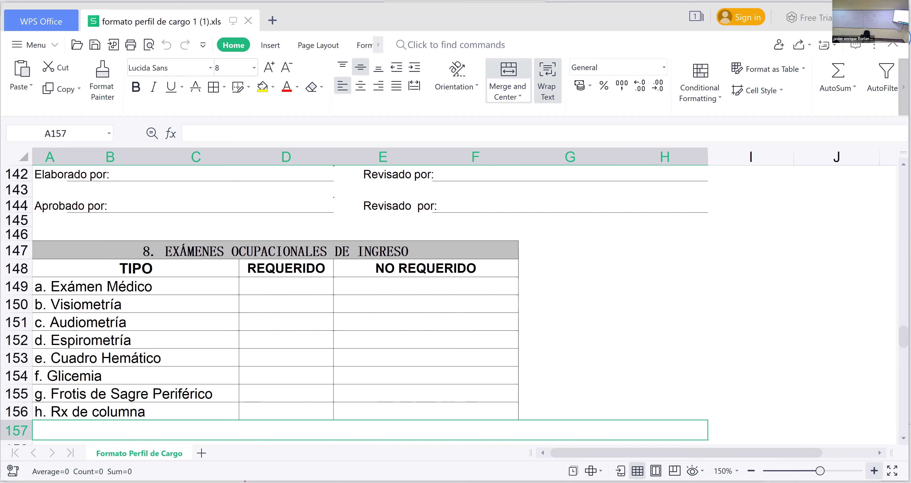
click(135, 376)
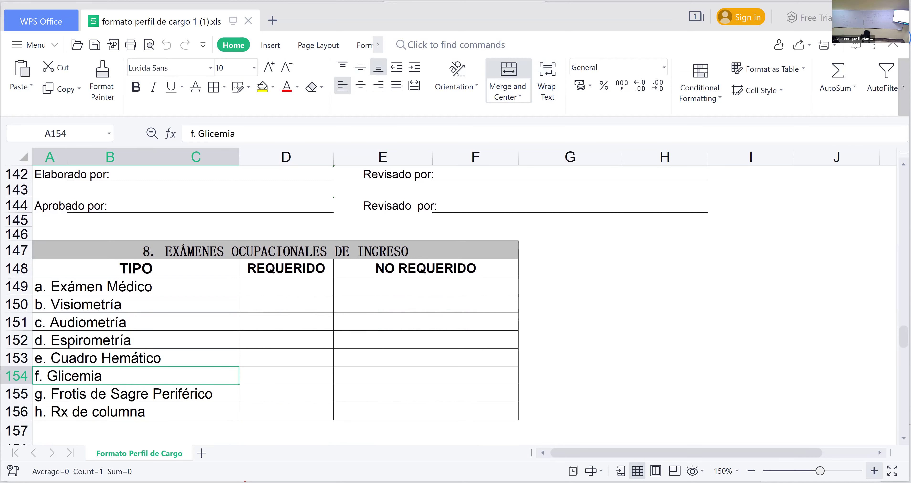
- Go back from the Glicemia exam to the Diferenciación figura fondo item in the sensory perception list
key(Up)
key(Up)
key(Up)
key(Up)
key(Up)
key(Up)
key(Up)
key(Up)
key(Up)
key(Up)
key(Up)
key(Up)
key(Up)
key(Up)
key(Up)
key(Up)
key(Up)
key(Up)
key(Up)
key(Up)
key(Up)
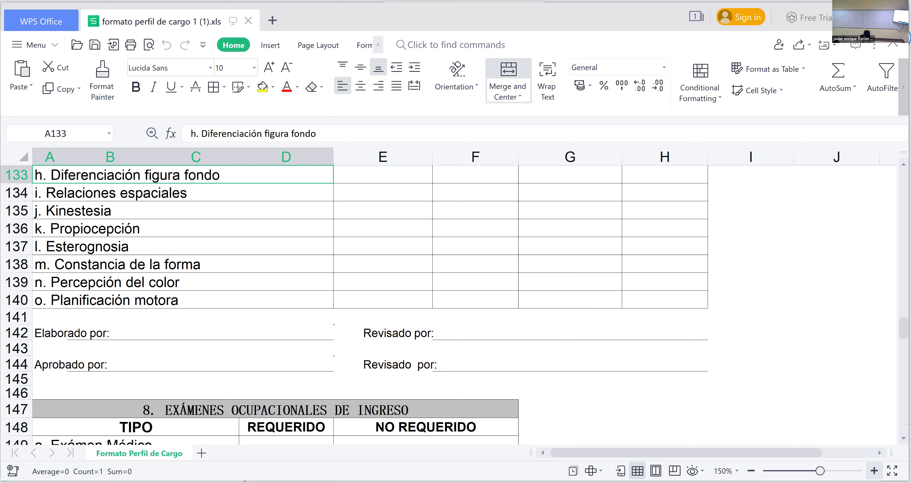
- Look over the remaining sensory items from Relaciones espaciales and the signature lines, down to section 8's TIPO header
key(Down)
key(Down)
key(Down)
key(Down)
key(Down)
key(Down)
key(Down)
key(Down)
key(Down)
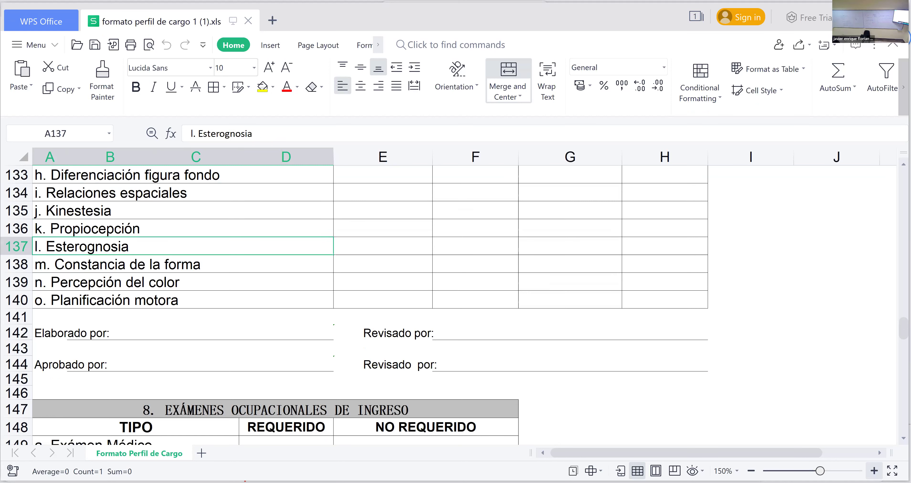
key(Down)
key(Down)
key(Down)
key(Down)
key(Down)
key(Down)
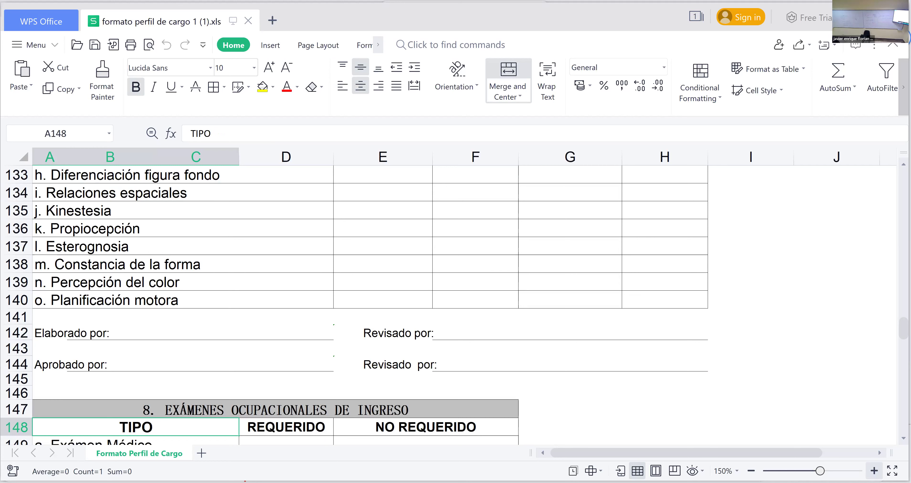
- Examine the occupational entry exams from Exámen Médico to Glicemia in section 8
key(Down)
key(Down)
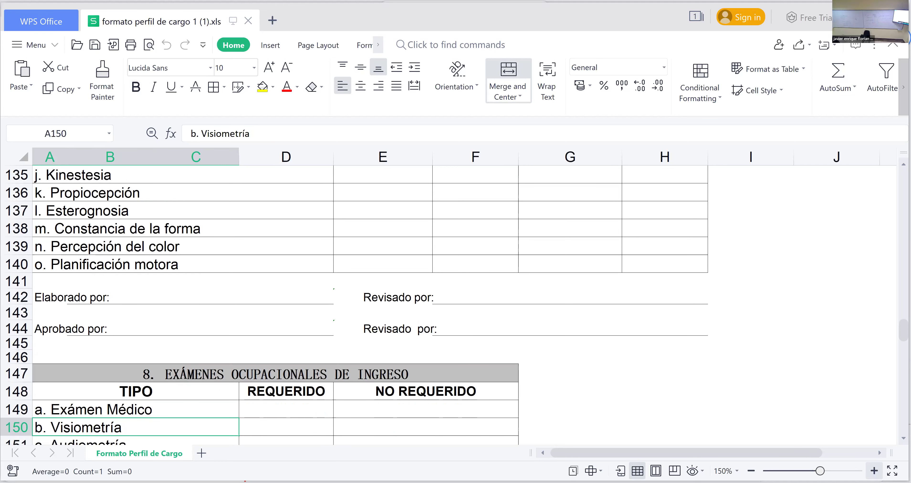
key(Down)
key(Down)
key(Down)
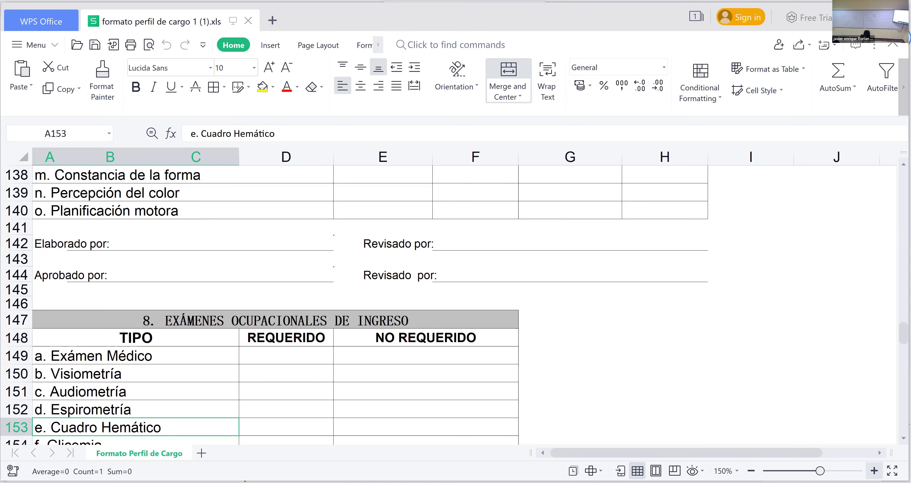
key(Down)
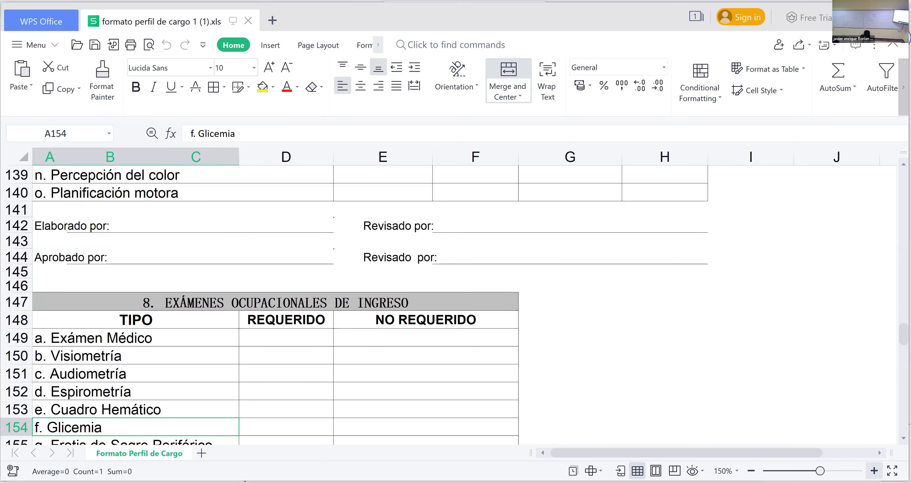